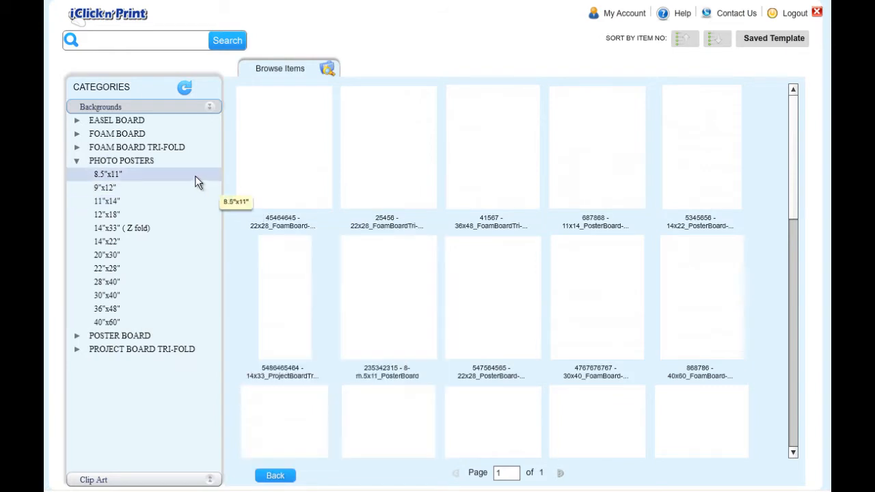
- Open the blank 22"x28" photo poster template in the editor and skip the introductory information
left_click(186, 268)
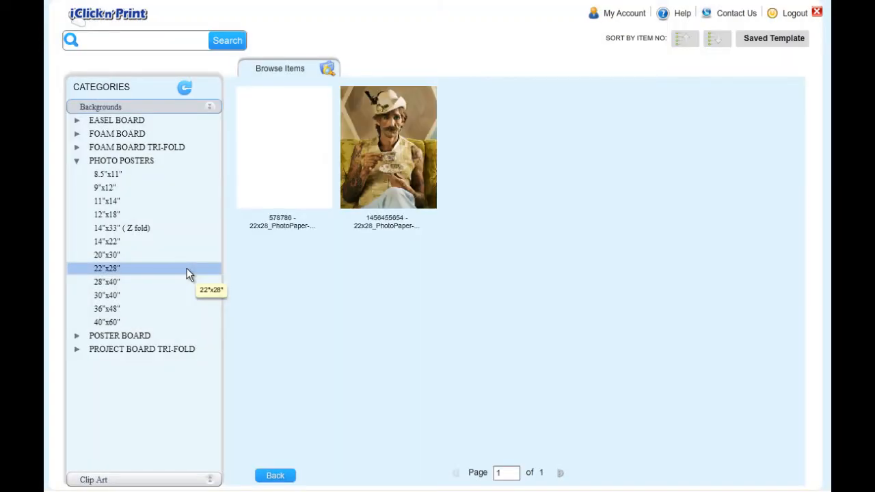
mouse_move(303, 180)
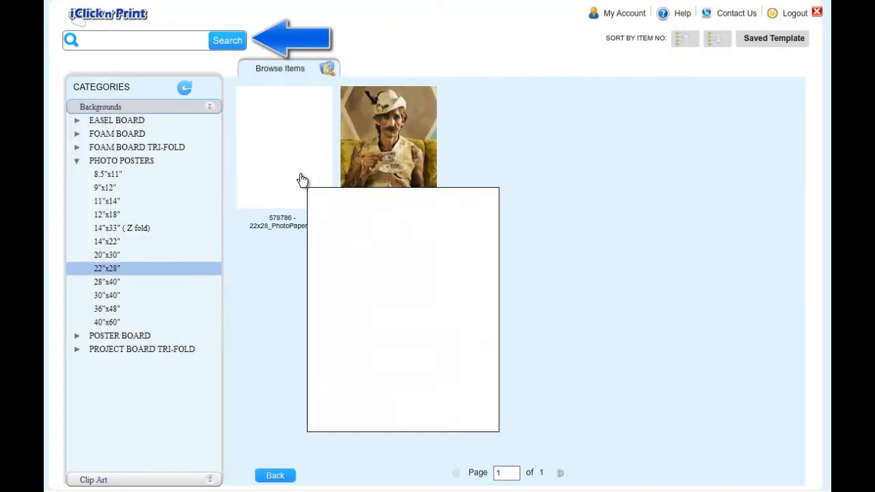
left_click(303, 179)
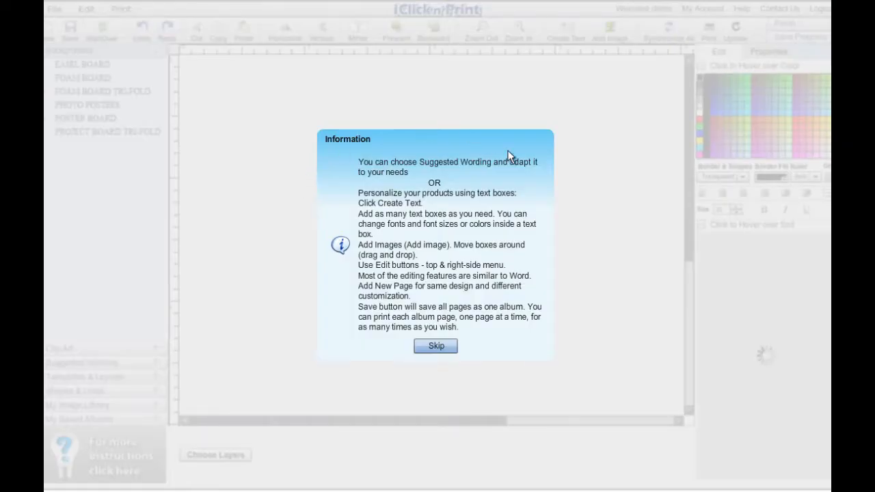
left_click(441, 346)
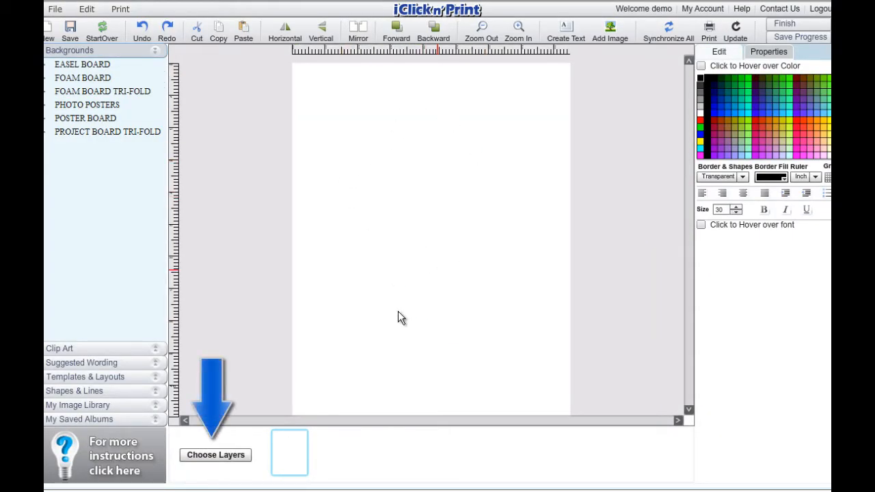
- Divide the poster into print layers using 8.5'x11' paper in portrait orientation
left_click(216, 456)
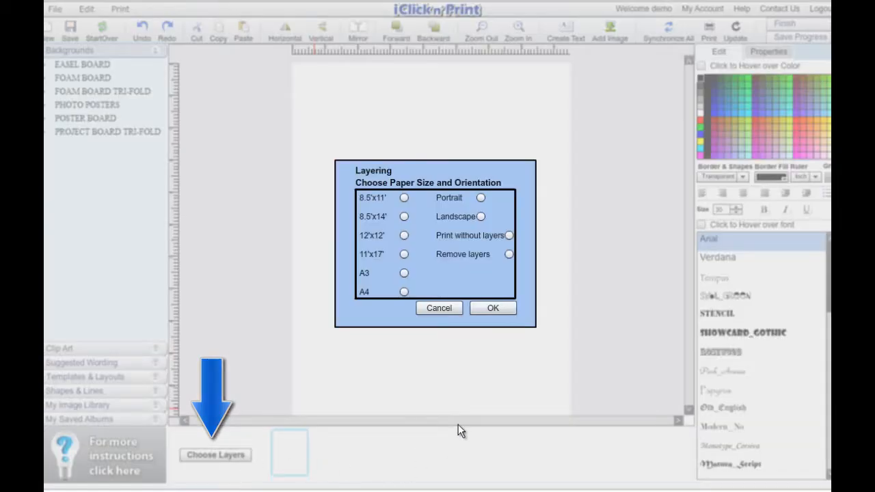
left_click(404, 198)
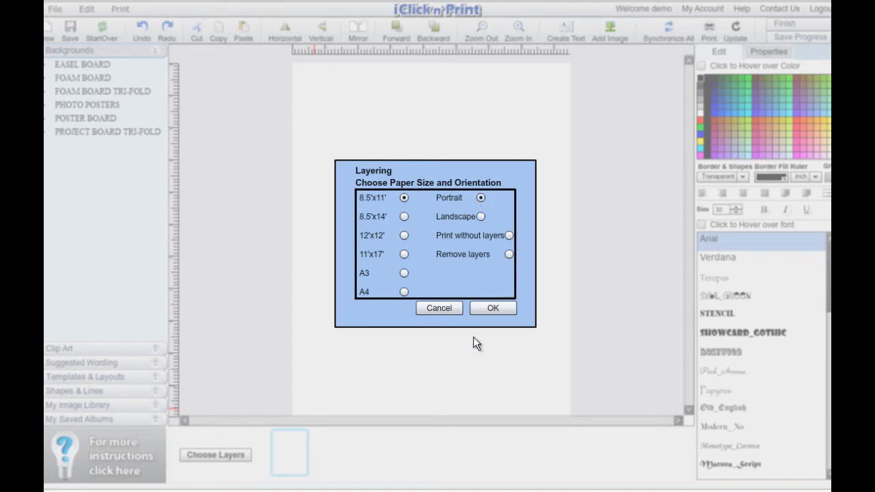
left_click(482, 310)
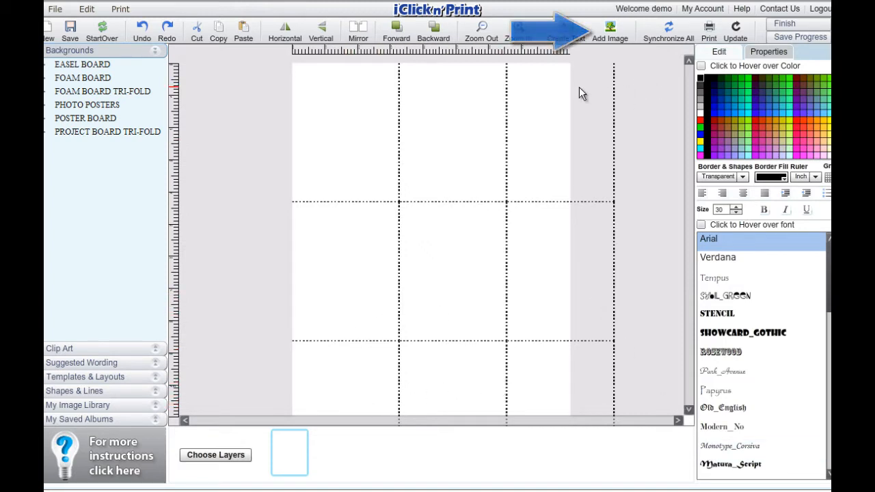
- Add the image IMG_4640 to the poster, enlarge it and shift it up and to the left
left_click(610, 31)
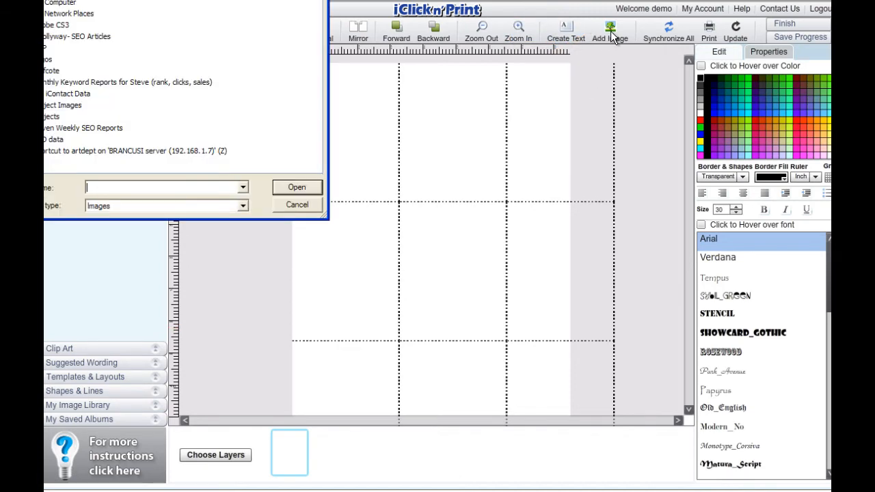
left_click(291, 190)
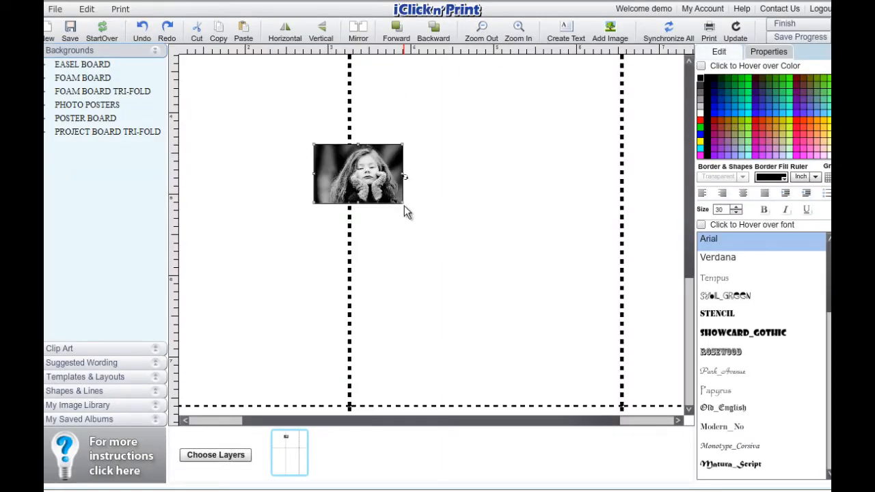
left_click_drag(405, 208, 653, 371)
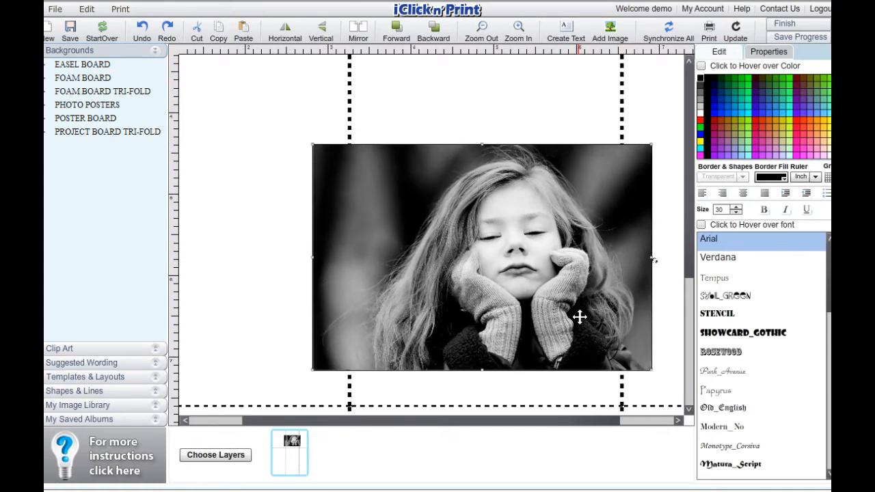
left_click_drag(579, 317, 471, 274)
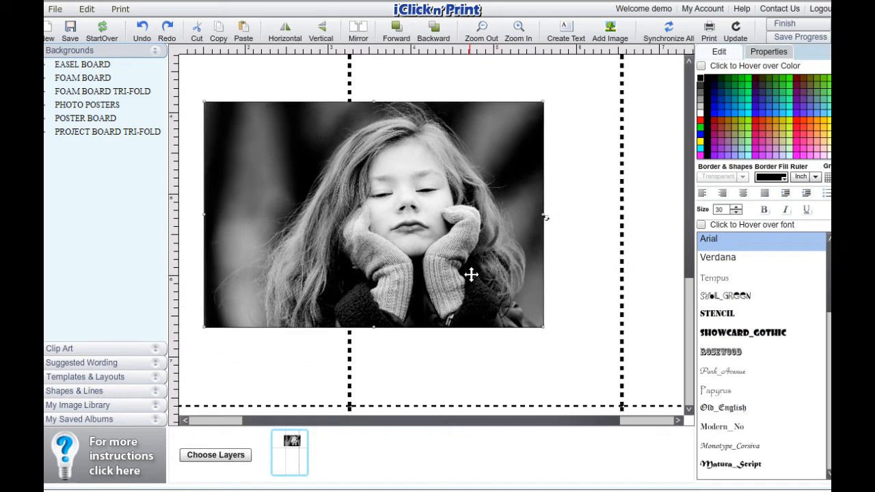
- Align the black-and-white photo with the poster's upper left corner and enlarge it to the full poster width
left_click(482, 29)
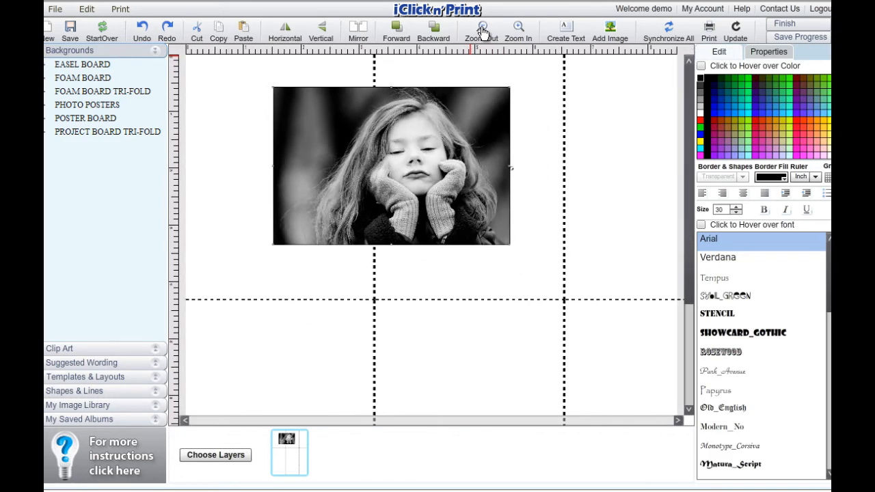
left_click(483, 31)
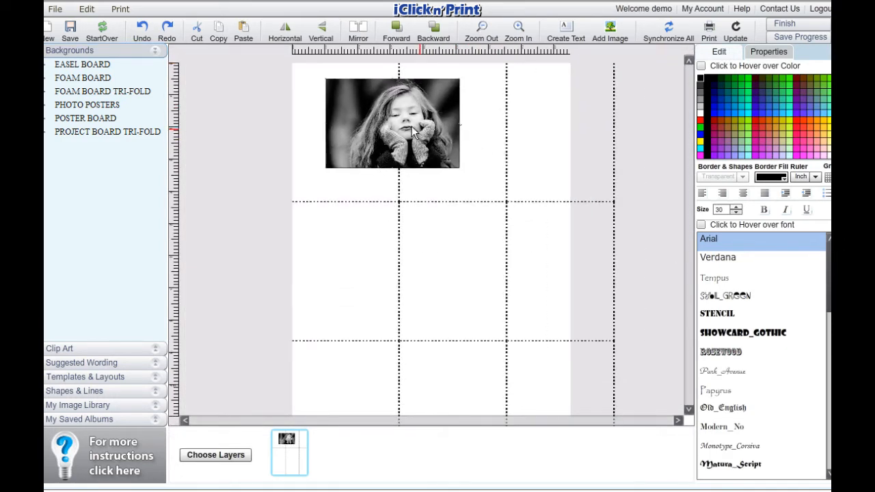
left_click_drag(412, 132, 393, 116)
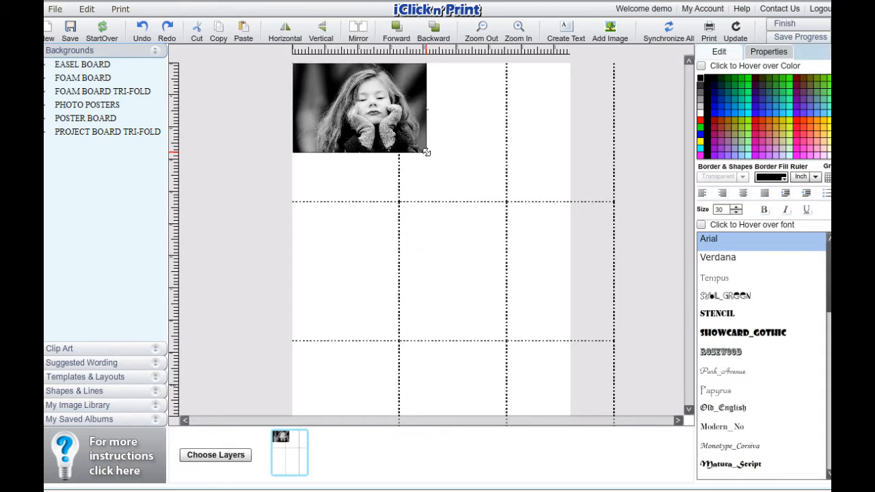
left_click_drag(428, 151, 586, 249)
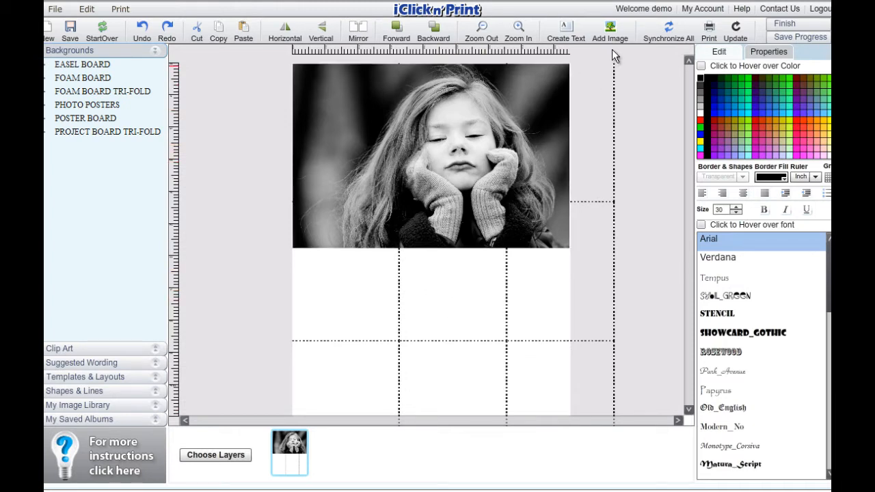
- Add the image IMG_4660 and place it below the black-and-white photo near the poster's left edge
left_click(610, 29)
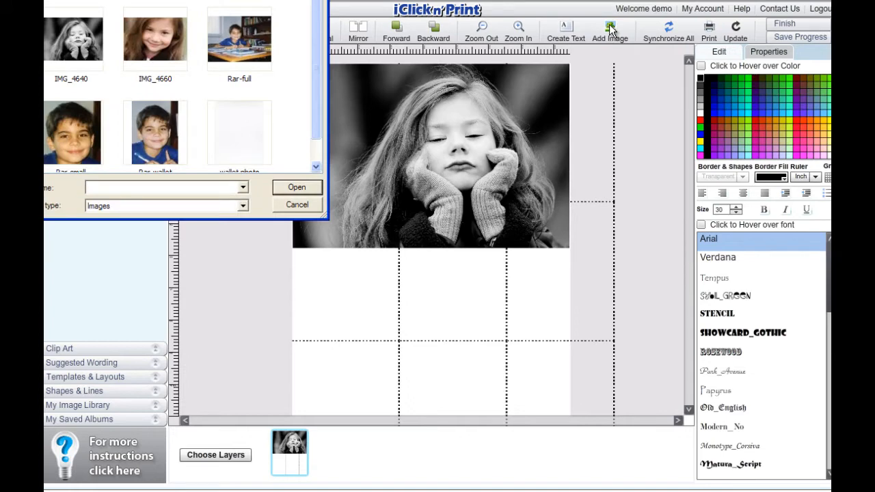
left_click(161, 32)
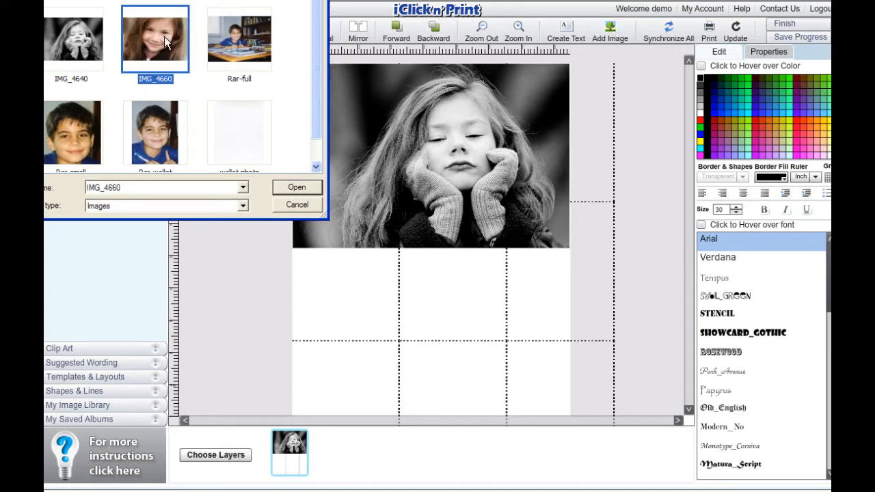
left_click(295, 189)
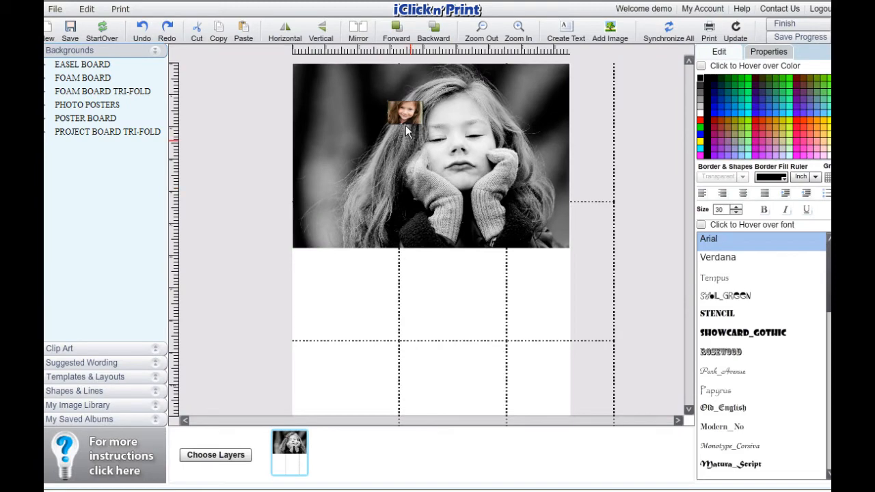
left_click_drag(404, 113, 332, 275)
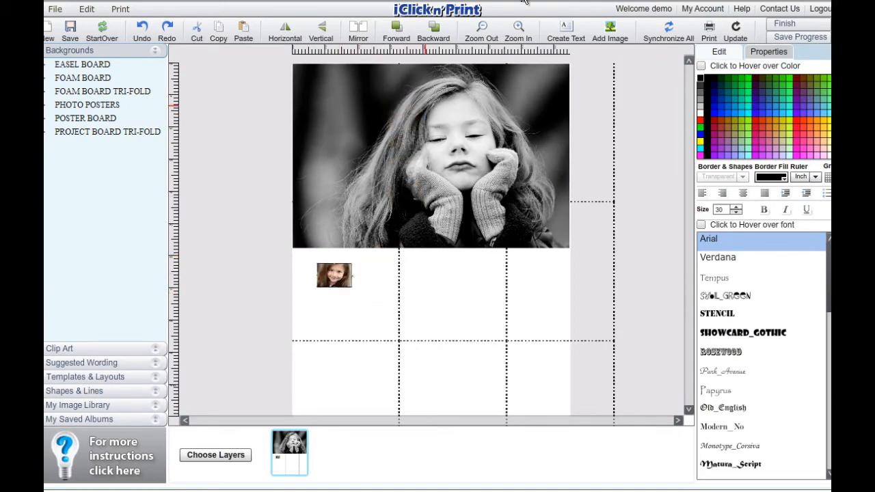
- Enlarge the colour photo and move it to the poster's left edge, extending it past the first vertical layer line
left_click(519, 27)
left_click(518, 27)
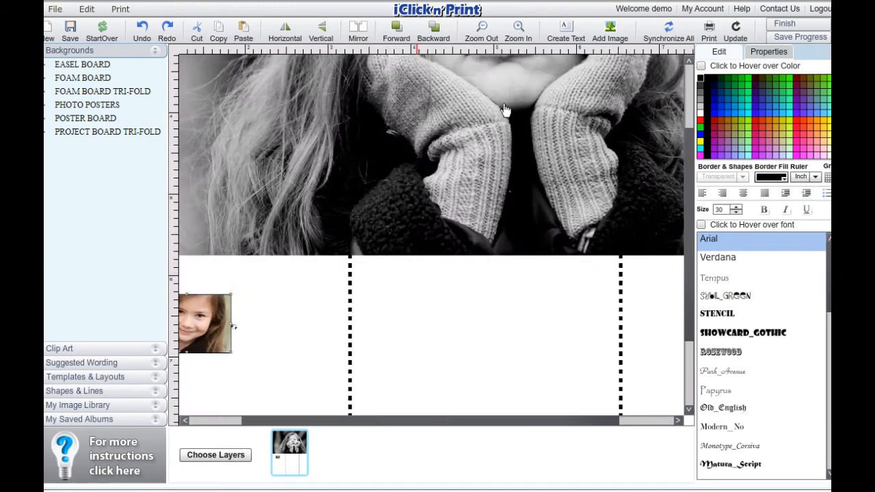
left_click_drag(376, 424, 325, 423)
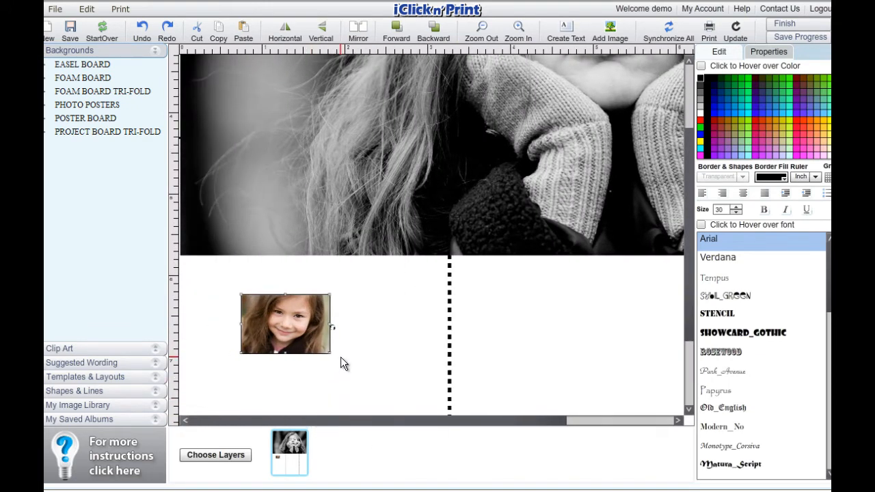
left_click_drag(331, 354, 450, 432)
left_click_drag(392, 375, 327, 346)
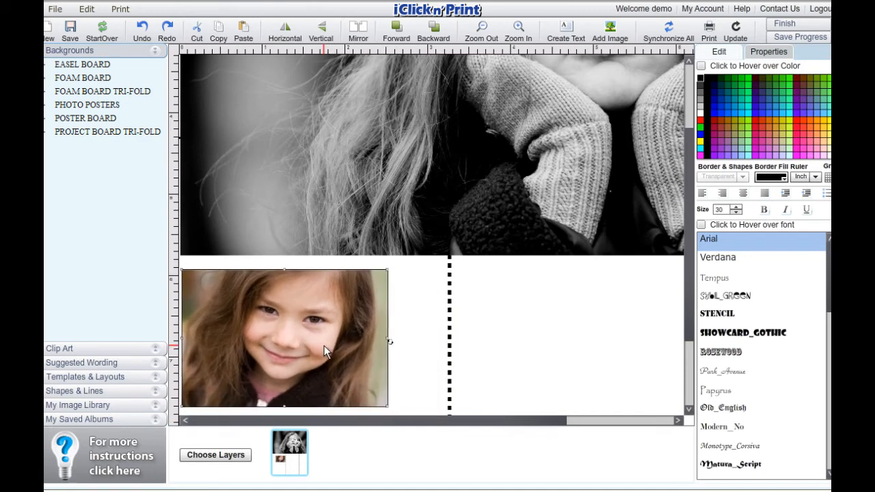
left_click(386, 405)
left_click_drag(387, 409, 556, 397)
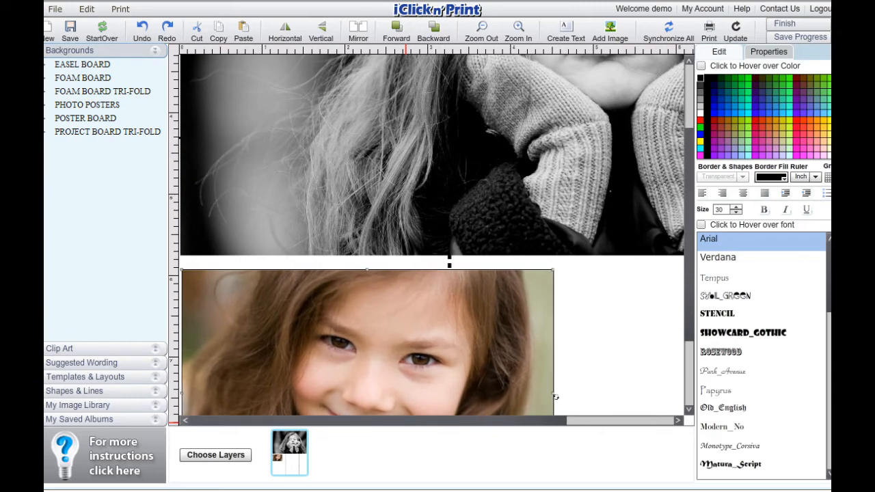
- Move the colour photo up against the black-and-white photo and enlarge it to the full poster width, filling the lower half
left_click(482, 31)
left_click(483, 30)
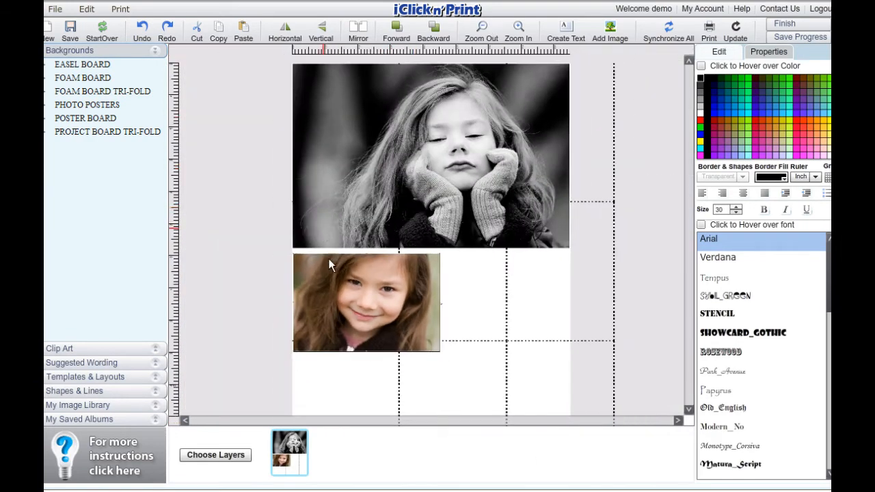
left_click_drag(328, 271, 328, 269)
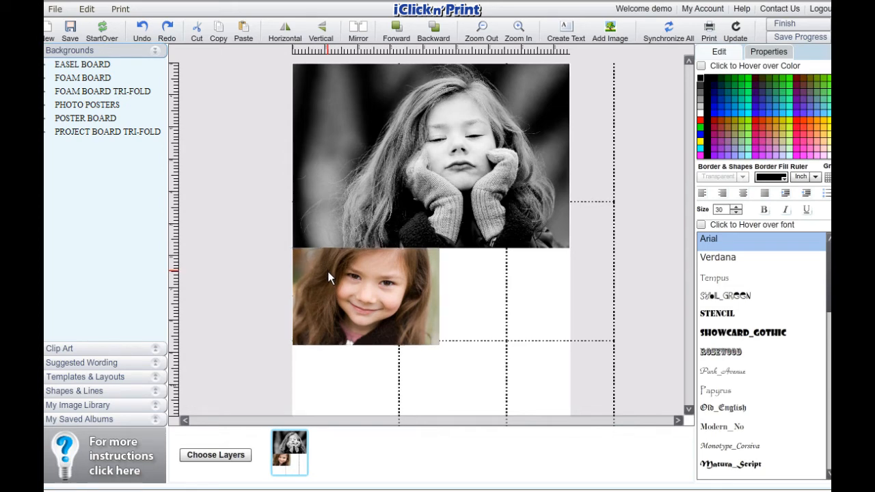
left_click(427, 335)
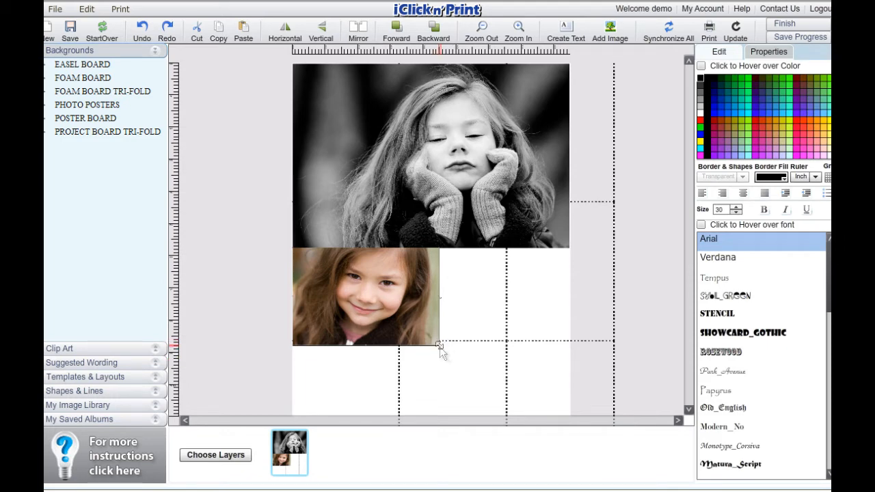
left_click_drag(438, 344, 689, 412)
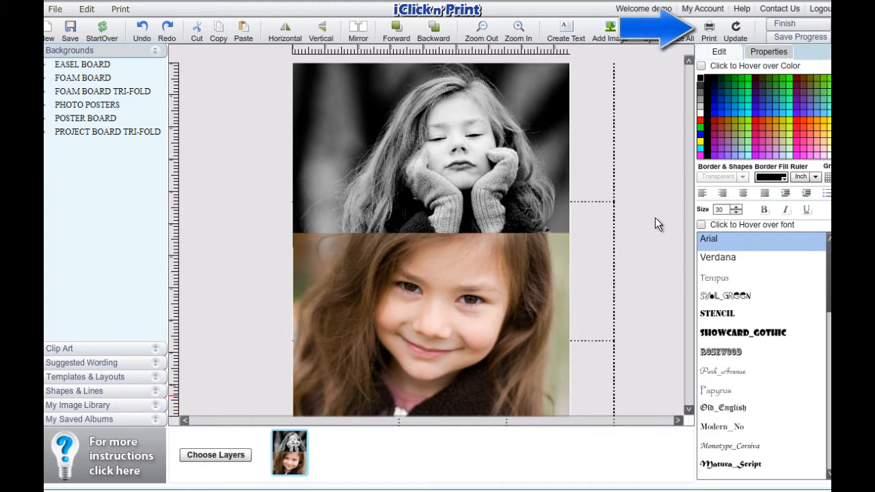
- Generate the print PDF of the finished poster and open it
left_click(711, 28)
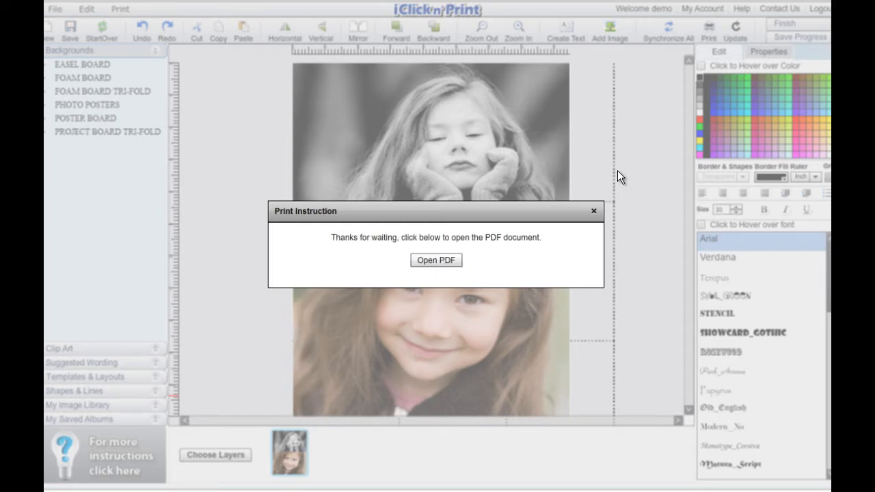
left_click(444, 262)
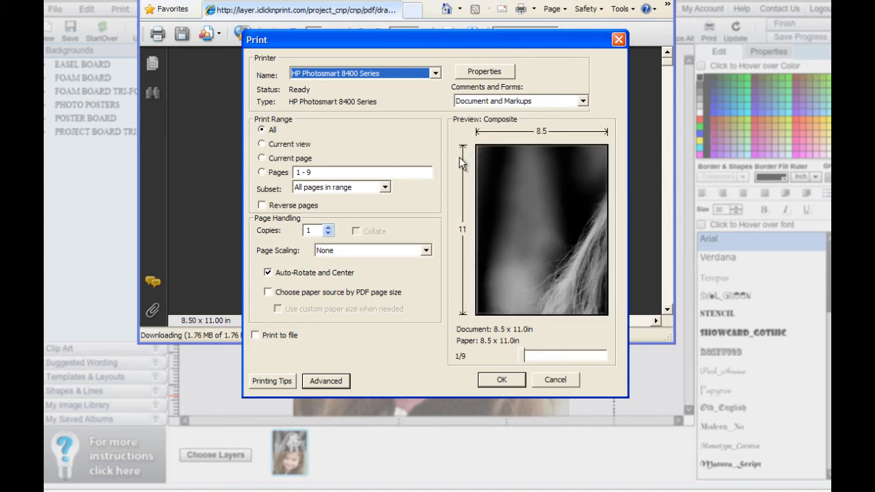
- Configure the printer for borderless photo printing on Borderless photo 8.5x11 in. paper in portrait orientation, and print all pages
left_click(485, 72)
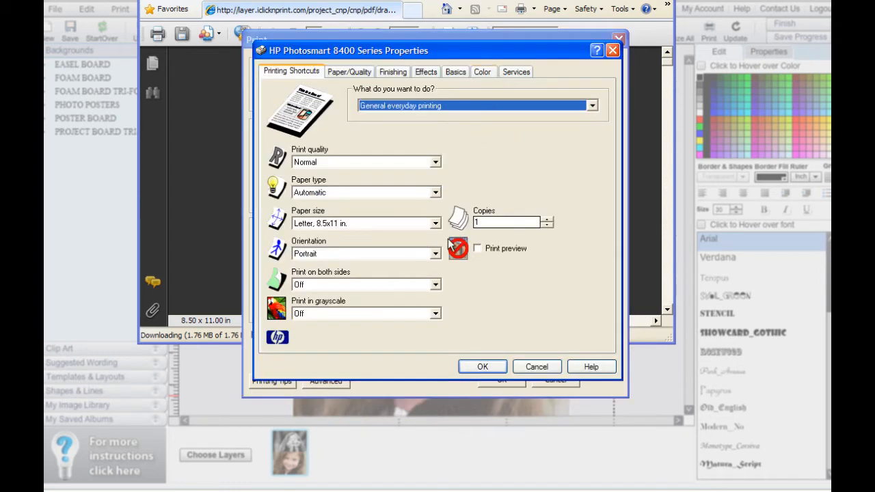
left_click(590, 107)
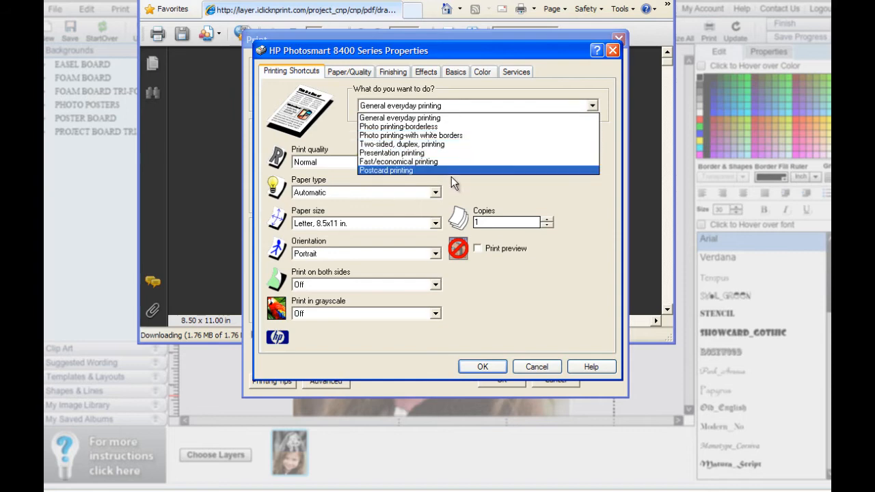
left_click(447, 125)
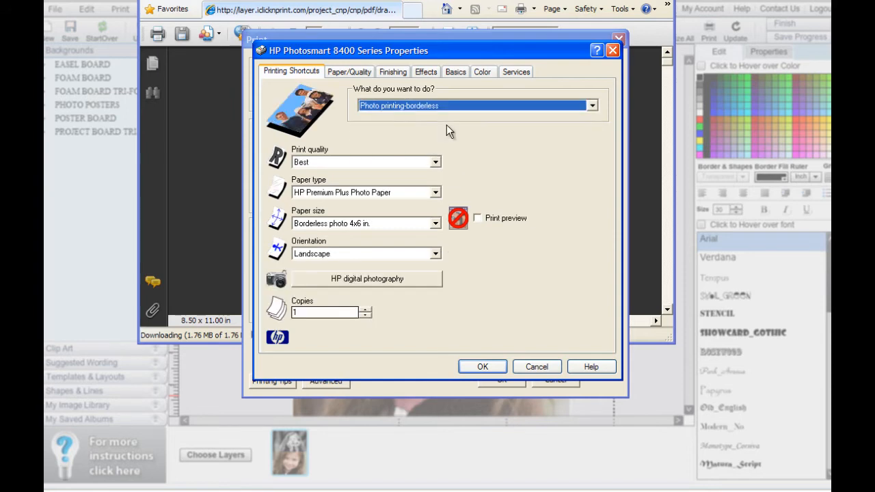
left_click(435, 223)
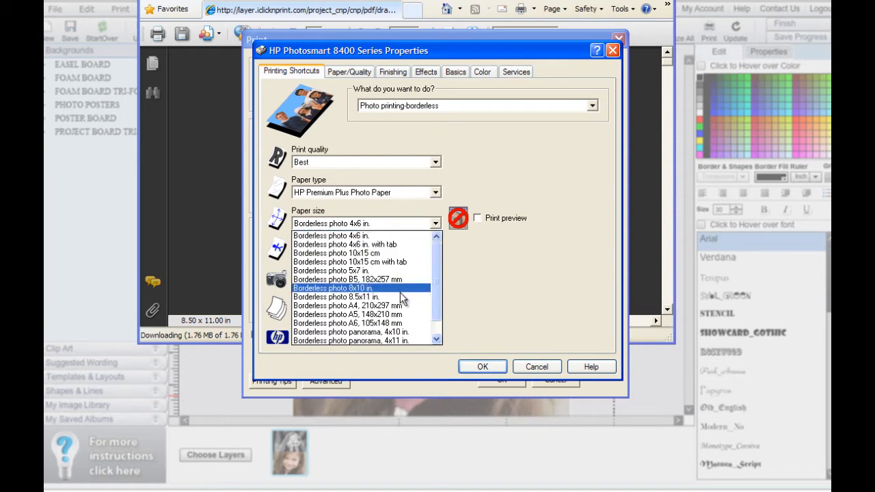
left_click(403, 298)
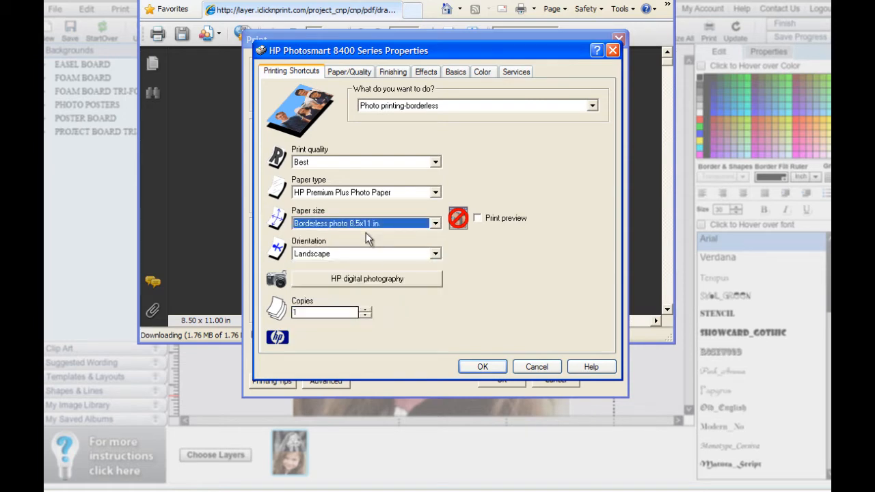
left_click(436, 256)
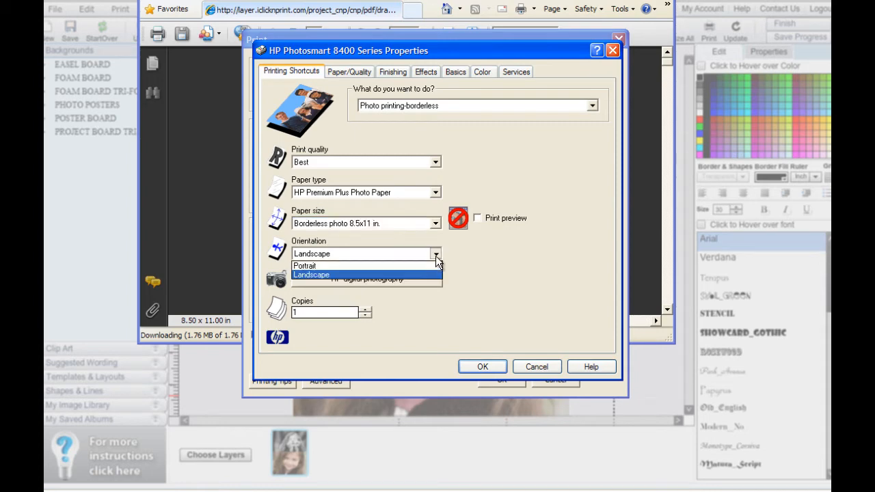
left_click(430, 263)
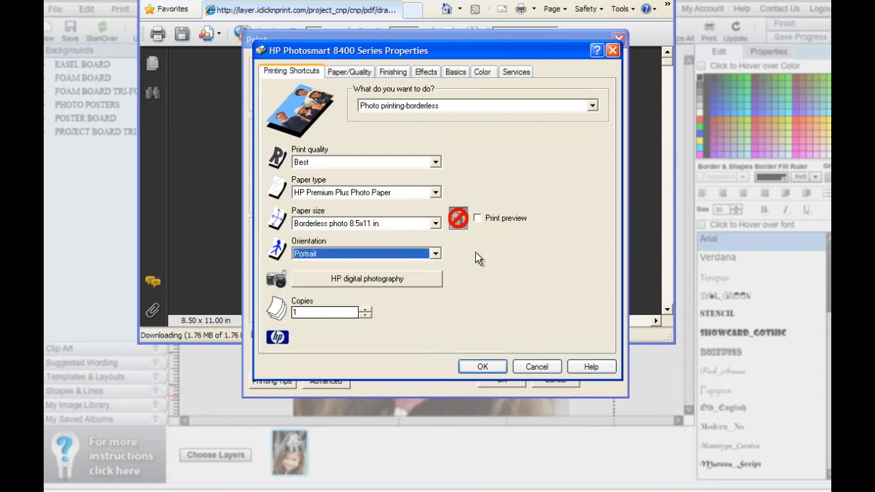
left_click(477, 368)
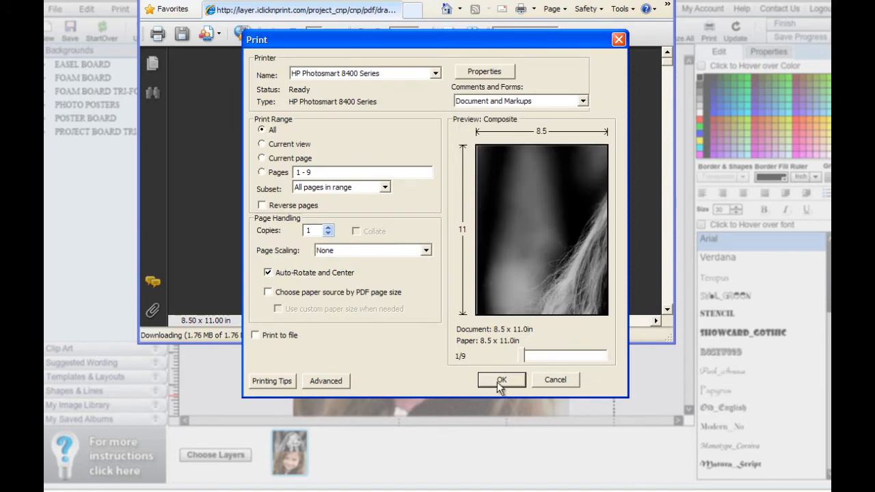
left_click(500, 381)
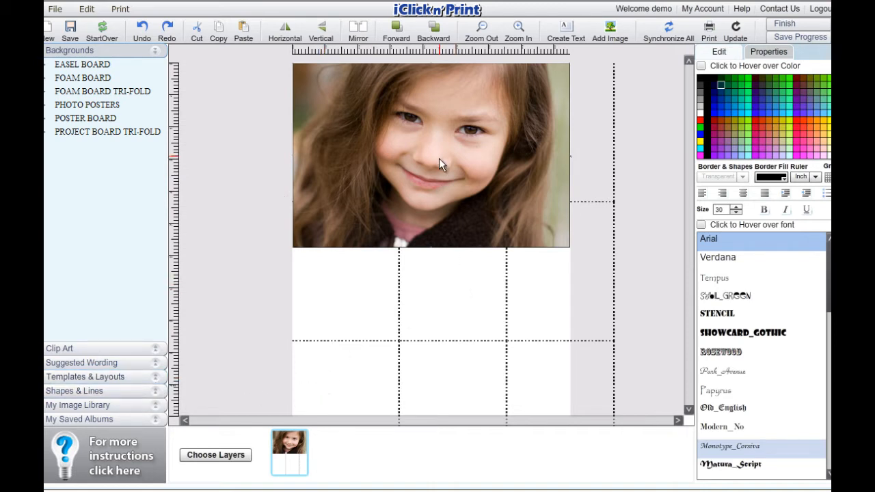
- Shrink the girl's colour photo to a little over half the poster width and centre it horizontally, leaving space above it
left_click_drag(439, 158, 439, 199)
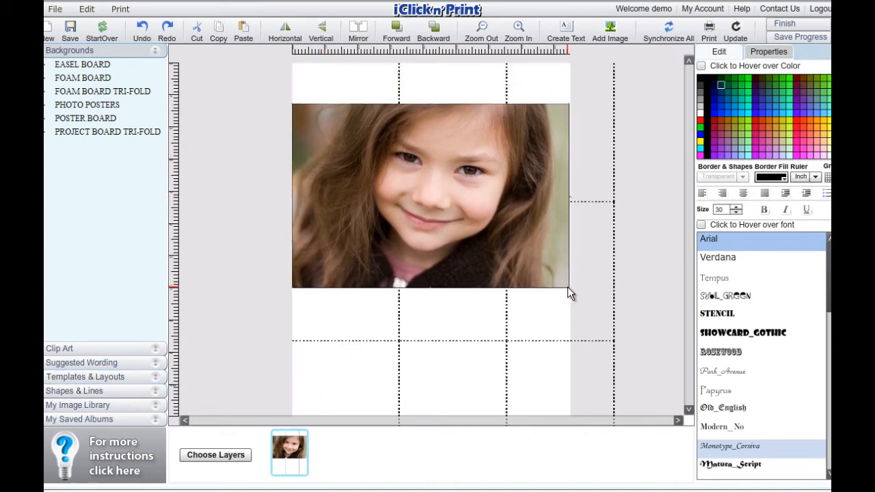
left_click_drag(568, 288, 453, 210)
left_click_drag(408, 160, 471, 209)
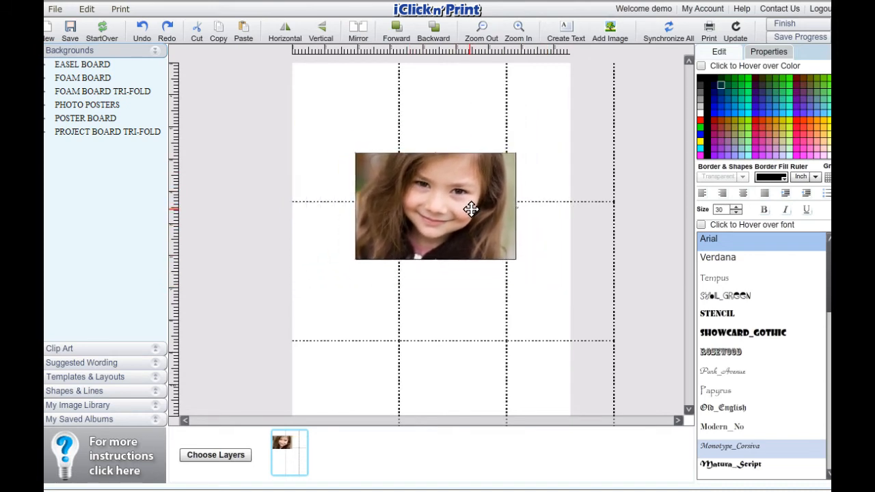
- Add a text box above the photo and enlarge it to the photo's width, filling the space up to the poster's top edge
left_click(518, 31)
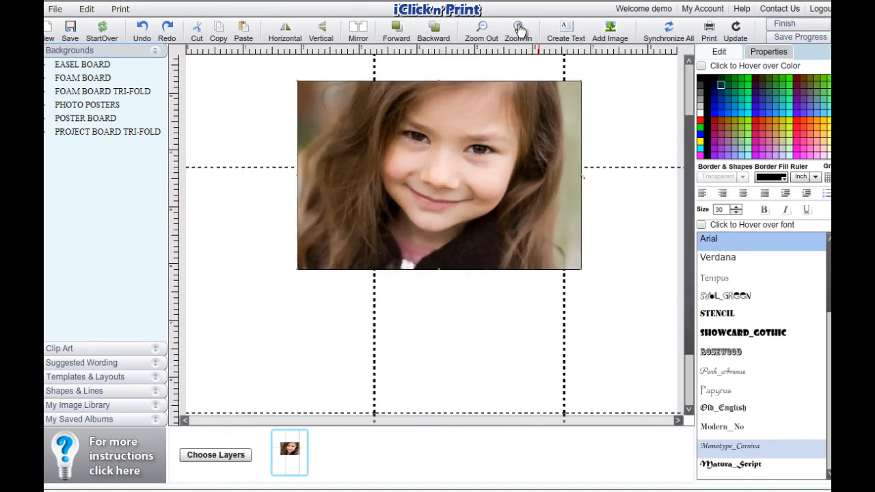
left_click_drag(694, 275, 681, 143)
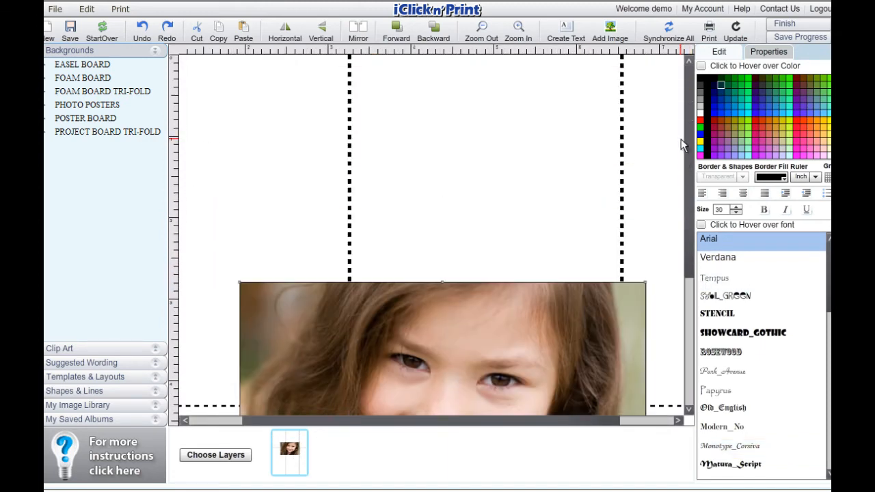
left_click(566, 30)
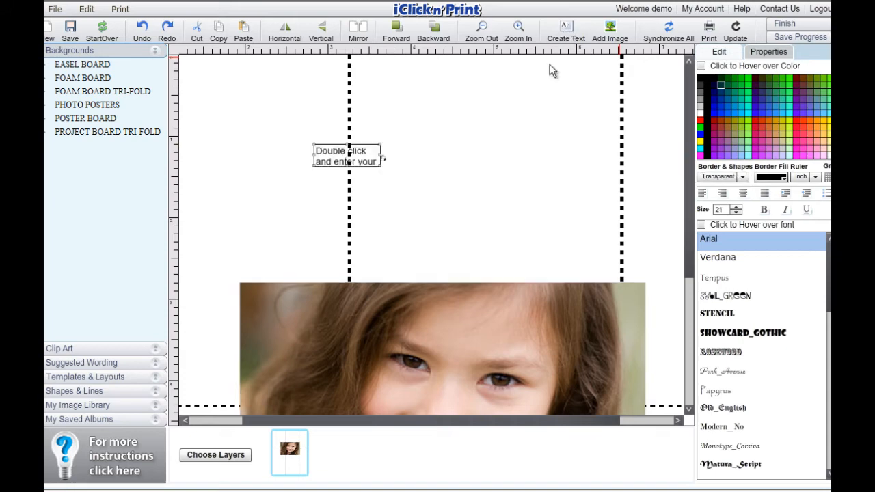
left_click_drag(372, 157, 646, 276)
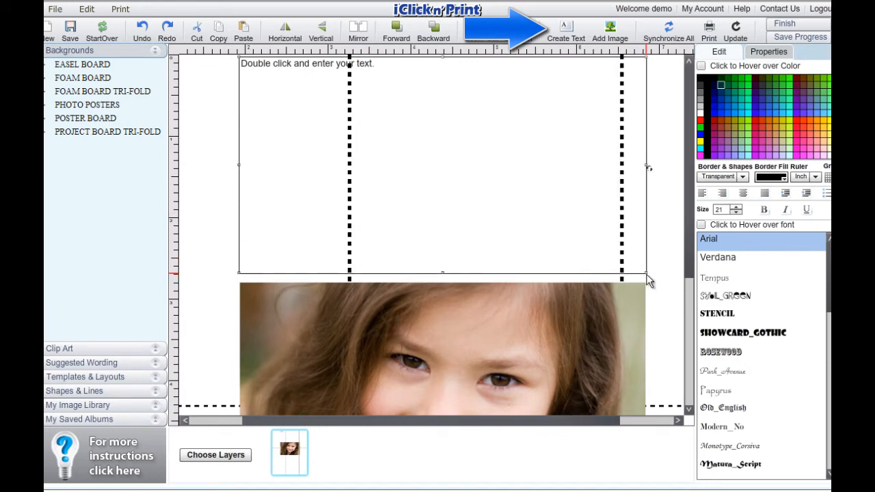
- Enter "Happy Birthday" with the girl's name and an exclamation mark on a second line, and centre both lines
double_click(379, 76)
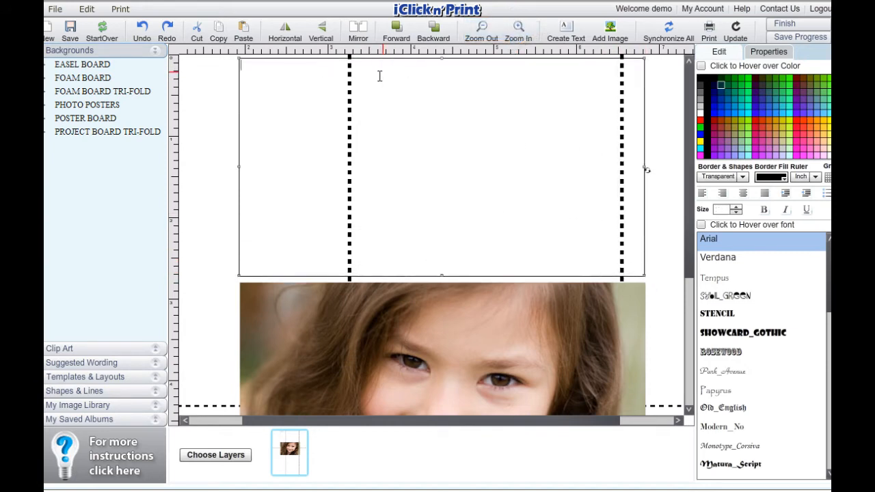
type("Happy Birthday Julia!")
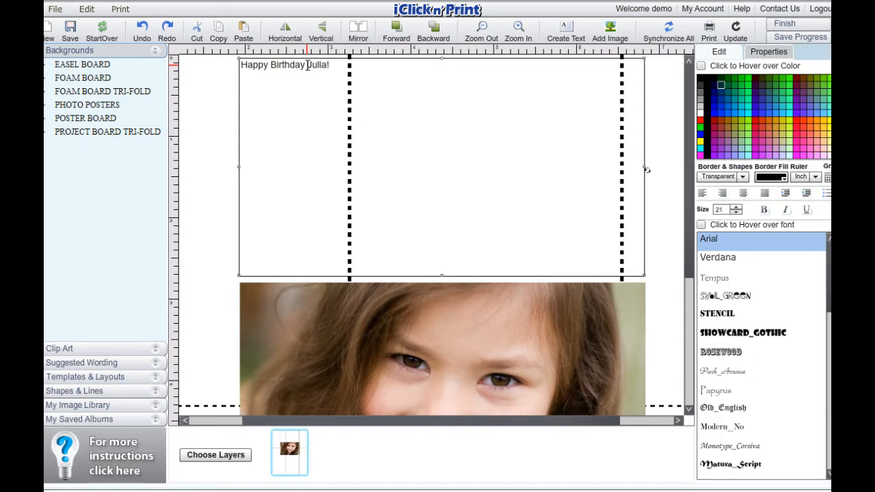
key("Return")
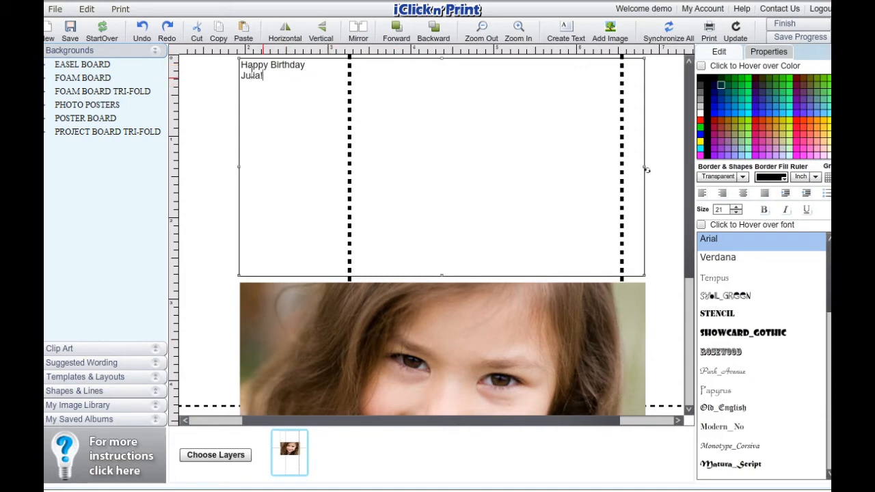
key("ctrl+a")
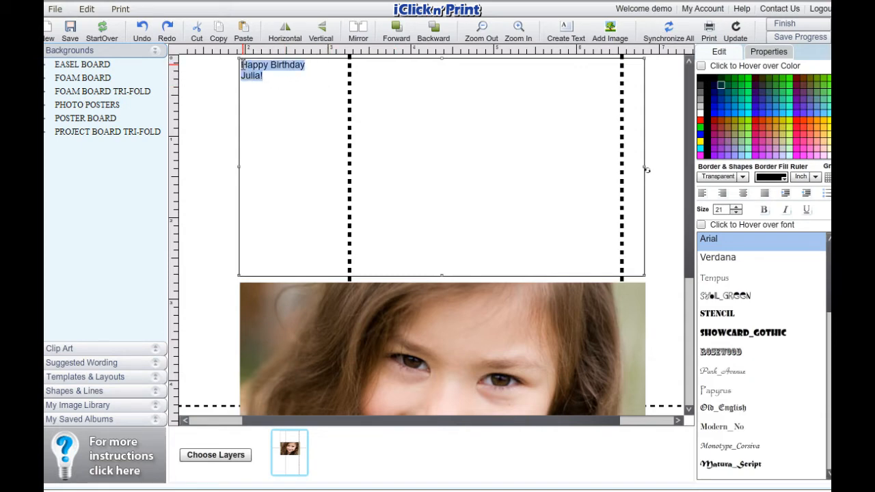
left_click(744, 194)
- Increase the font size of the whole birthday greeting to 115
left_click_drag(453, 76, 406, 63)
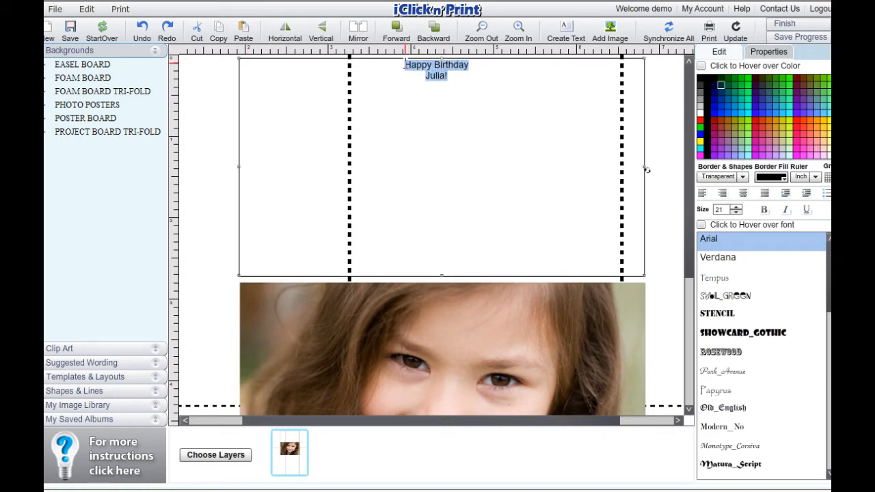
left_click(736, 207)
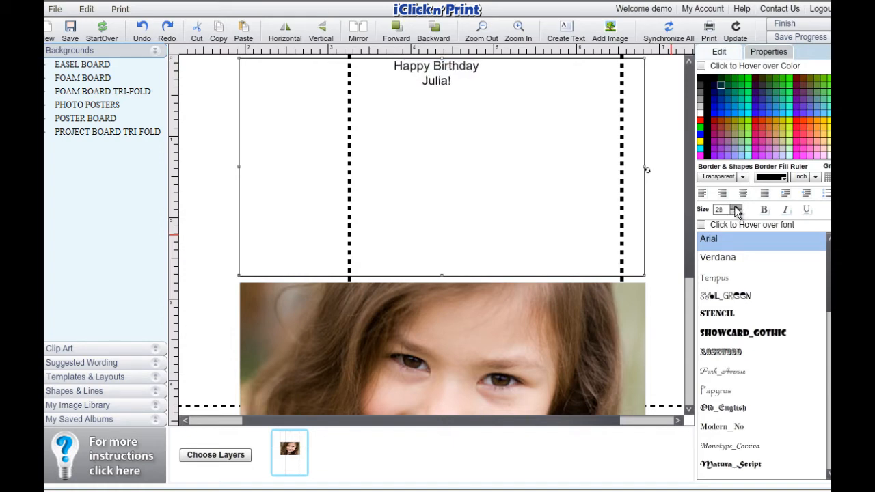
left_click(736, 207)
left_click(736, 207)
left_click(736, 207)
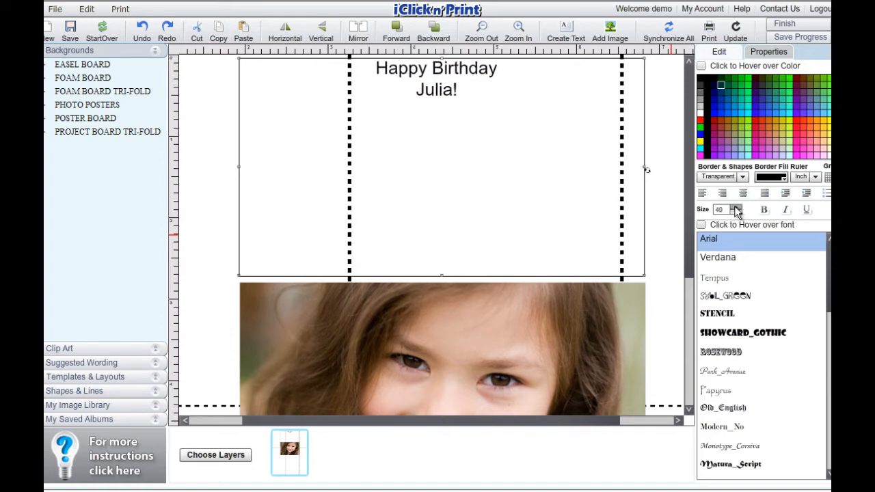
left_click(736, 207)
left_click(736, 207)
left_click(736, 207)
left_click(736, 207)
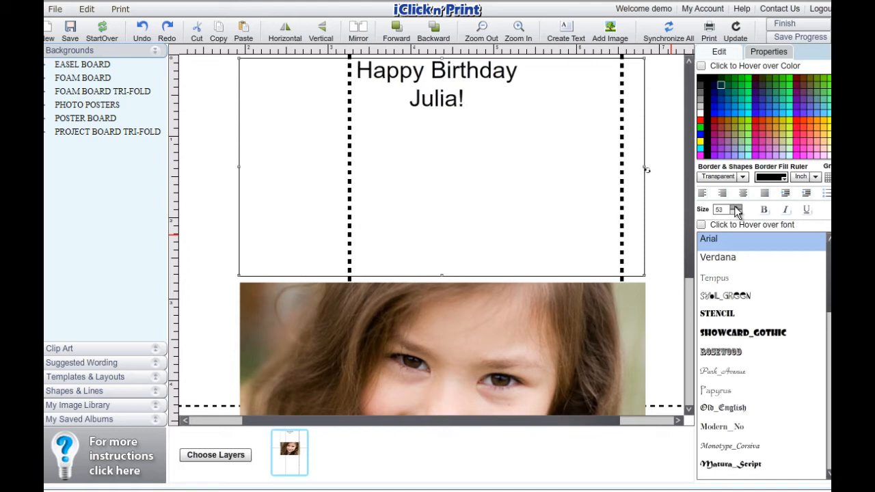
left_click(735, 207)
left_click(735, 207)
left_click(735, 207)
left_click(735, 207)
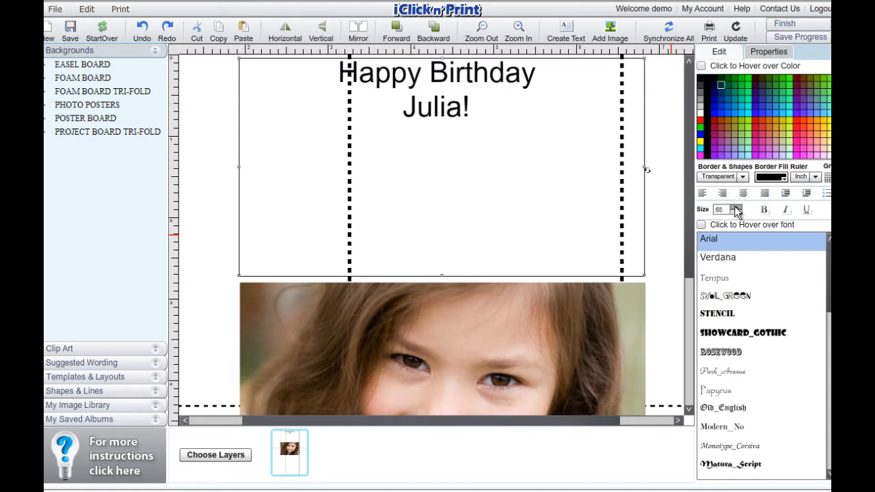
left_click(736, 207)
left_click(736, 207)
left_click(735, 207)
left_click(736, 208)
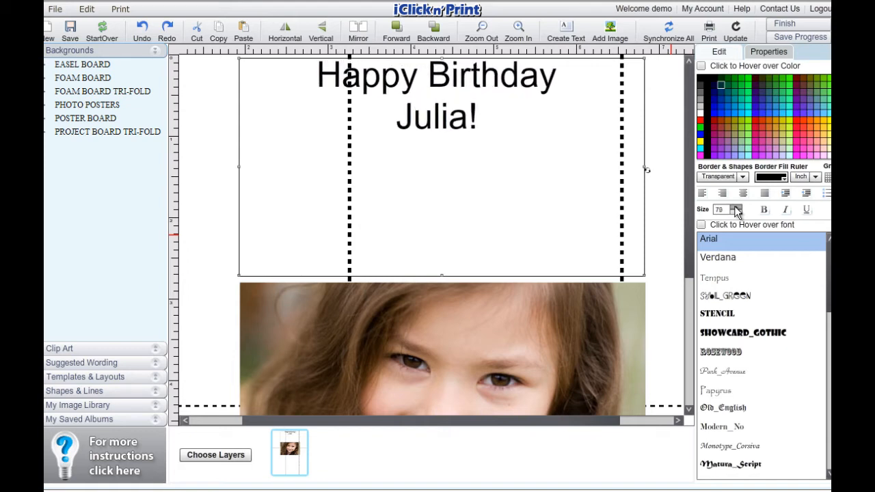
left_click(736, 208)
left_click(736, 207)
left_click(736, 207)
left_click(735, 208)
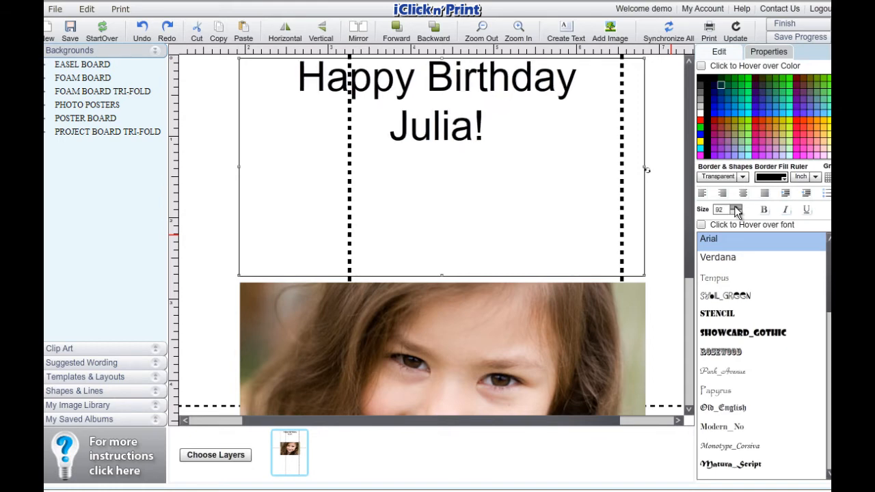
left_click(736, 207)
left_click(736, 208)
left_click(736, 208)
left_click(736, 208)
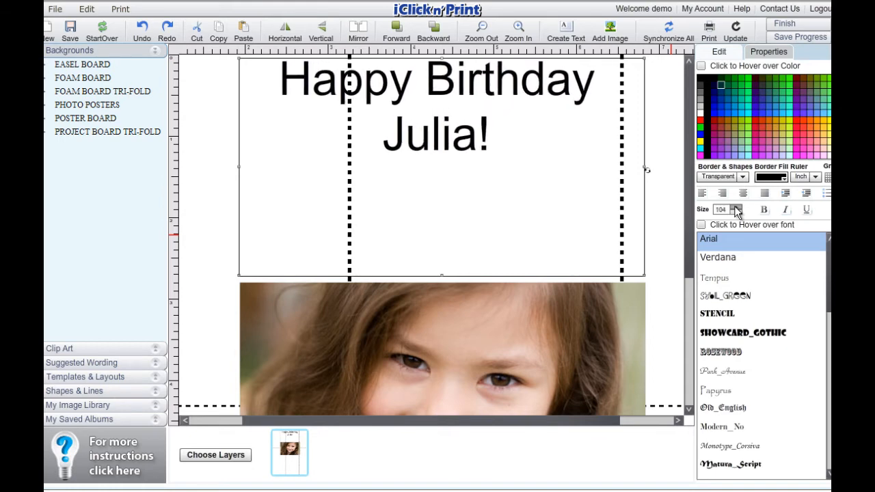
left_click(736, 207)
left_click(736, 207)
left_click(736, 207)
left_click(736, 207)
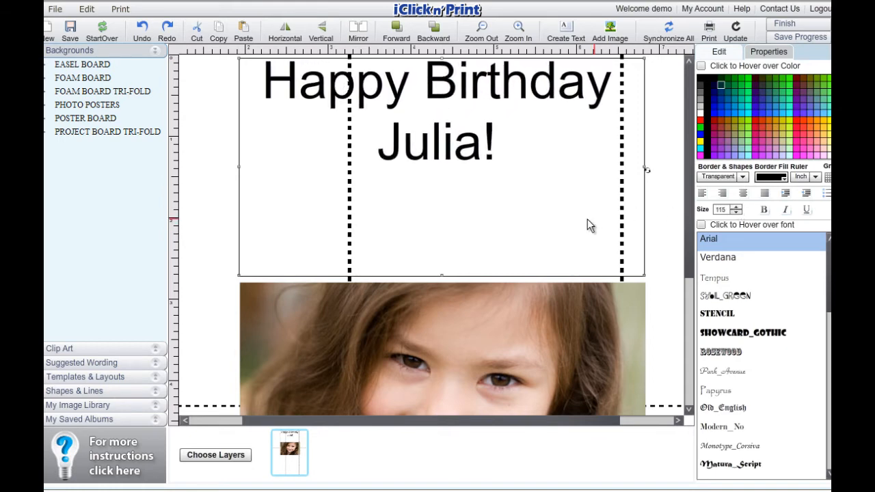
- Move the greeting down one line within its text box and set its font to Tempus
left_click(263, 99)
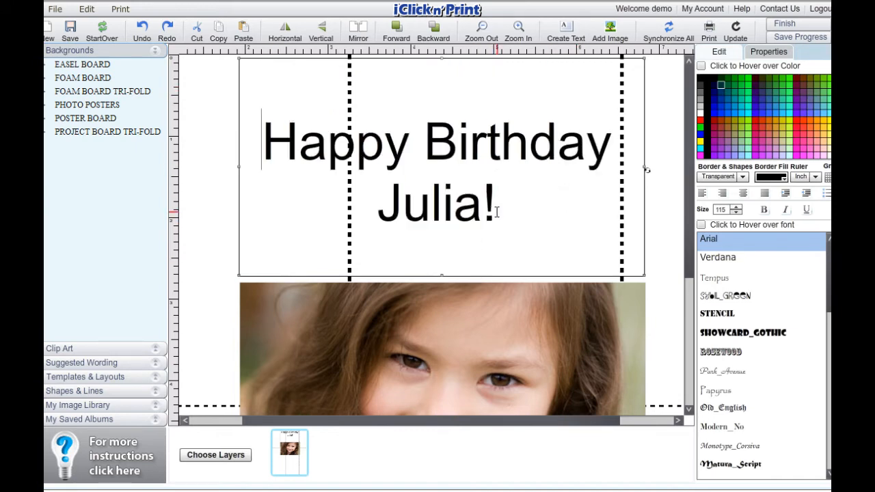
left_click_drag(497, 205, 268, 153)
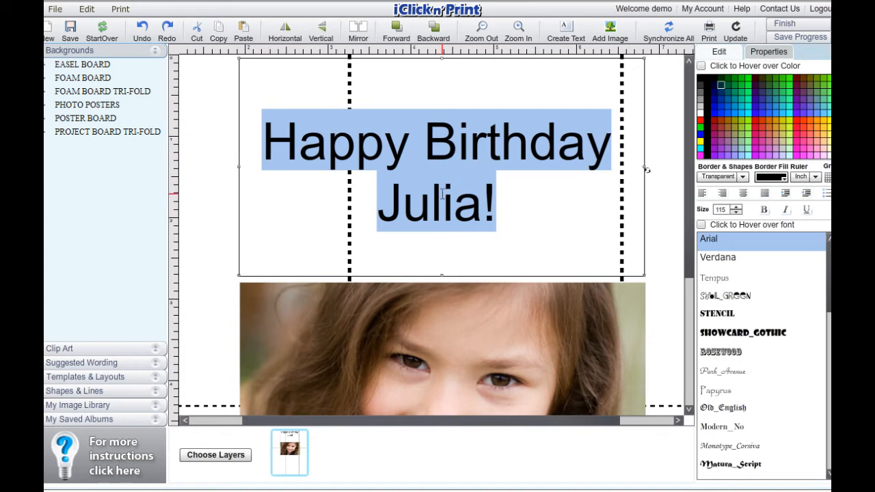
left_click(722, 281)
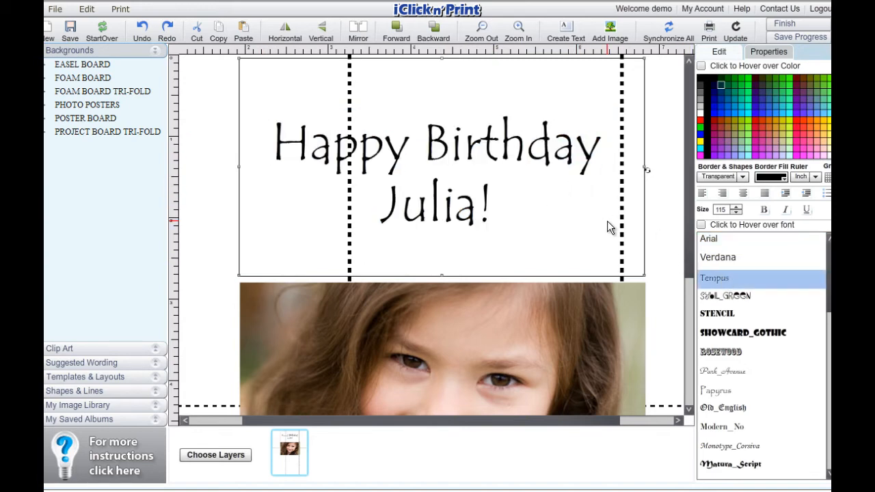
- Colour the whole birthday greeting pink
left_click_drag(494, 205, 275, 150)
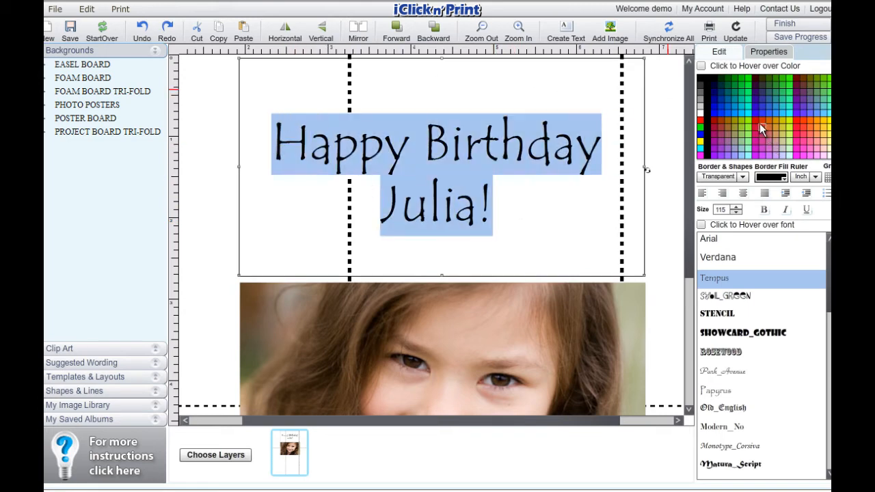
left_click(794, 120)
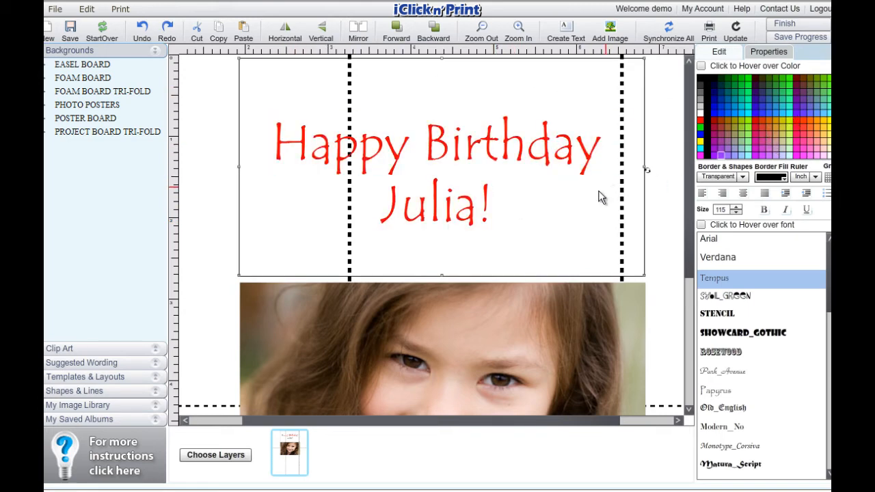
left_click(797, 144)
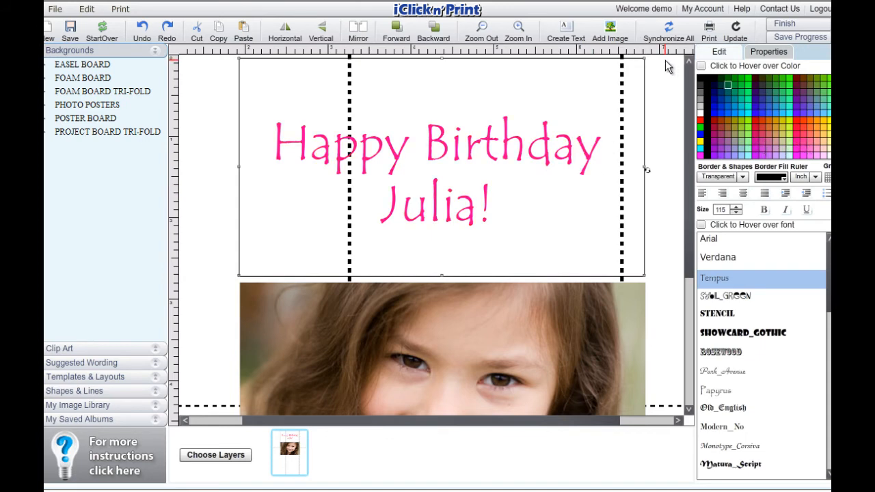
left_click(482, 29)
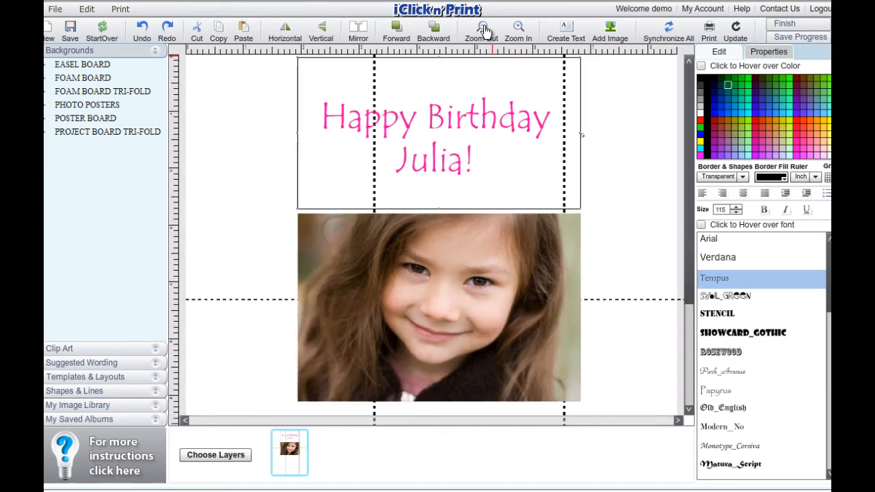
- Reposition the birthday greeting and the girl's photo lower on the poster, with the photo directly beneath the greeting
left_click_drag(474, 214, 473, 251)
left_click_drag(454, 121, 452, 146)
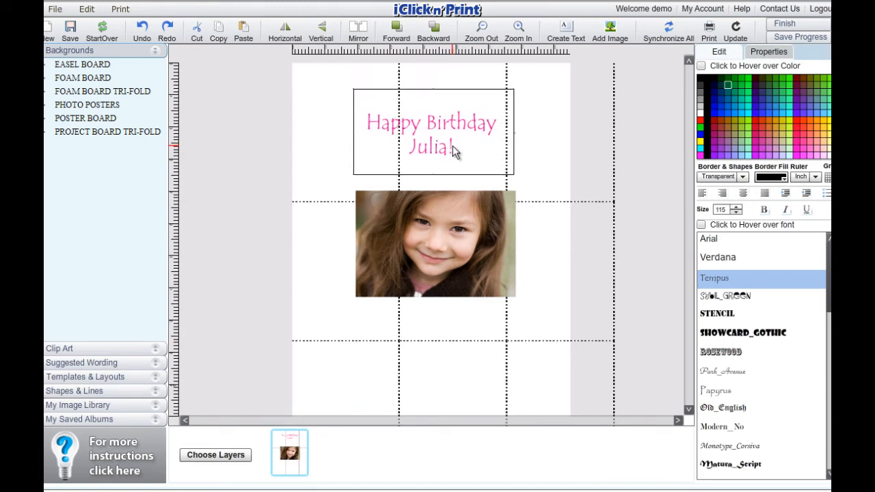
mouse_move(454, 241)
left_mouse_down()
mouse_move(454, 250)
mouse_move(452, 234)
left_mouse_up()
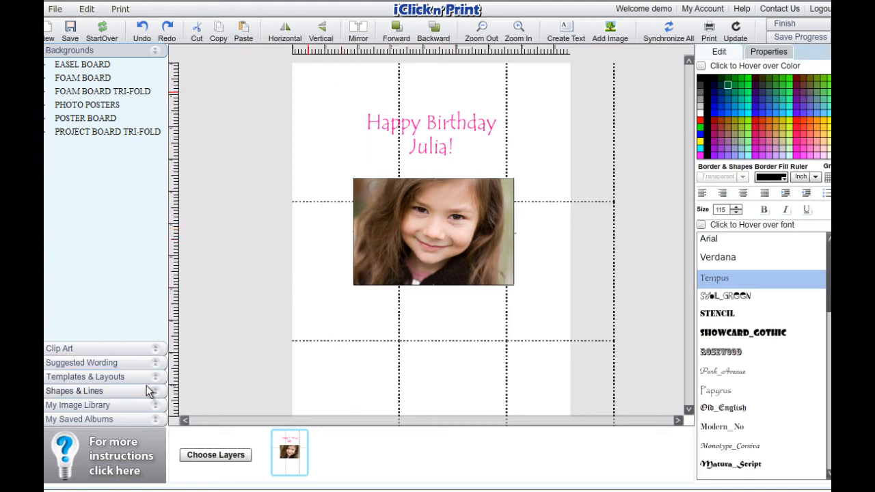
- Add the pink daisy from the Floral theme clip art to the poster's upper-left corner
left_click(154, 350)
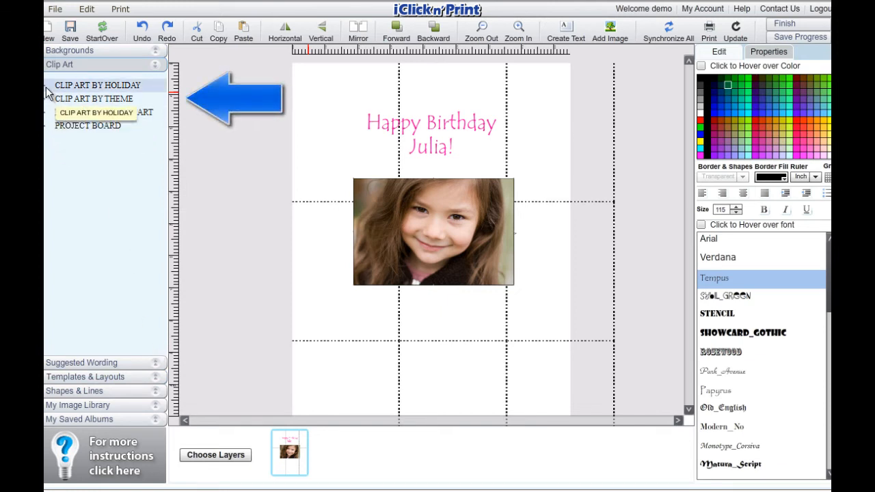
left_click(45, 112)
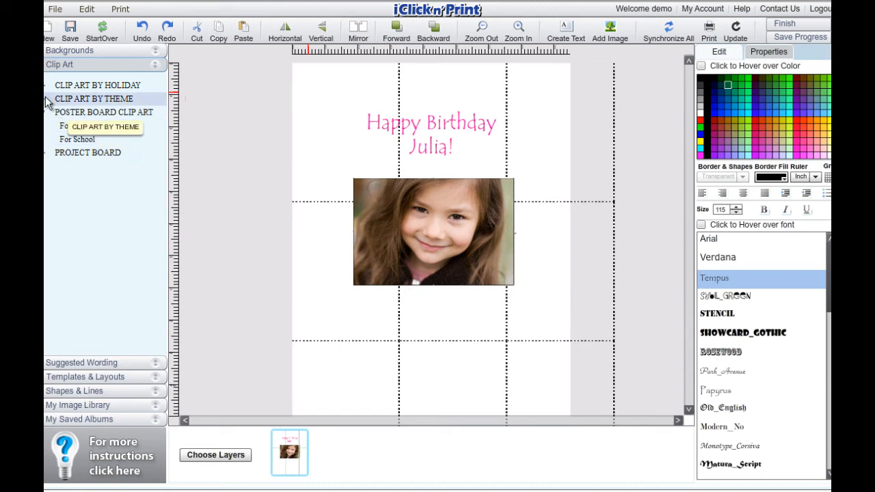
left_click(45, 86)
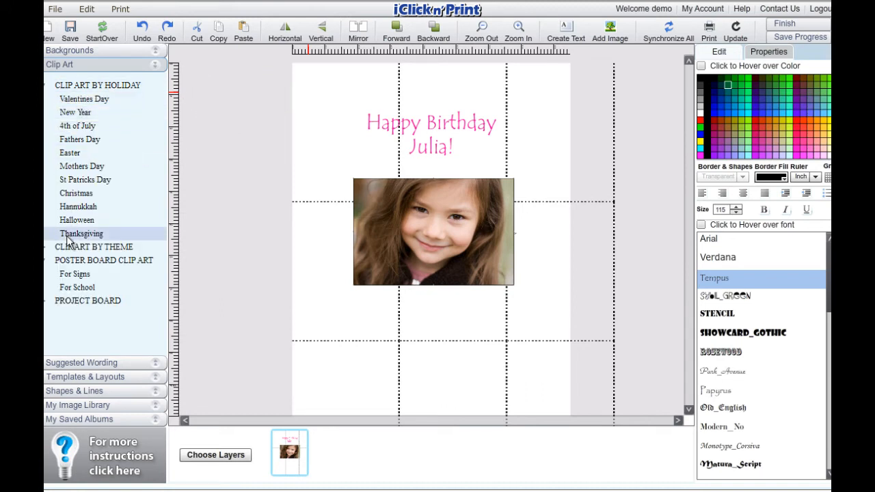
left_click(45, 247)
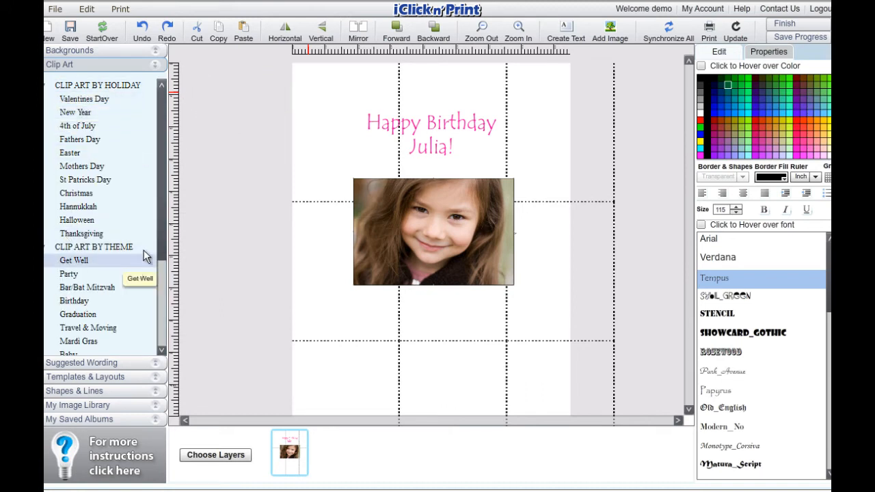
left_click_drag(159, 234, 160, 322)
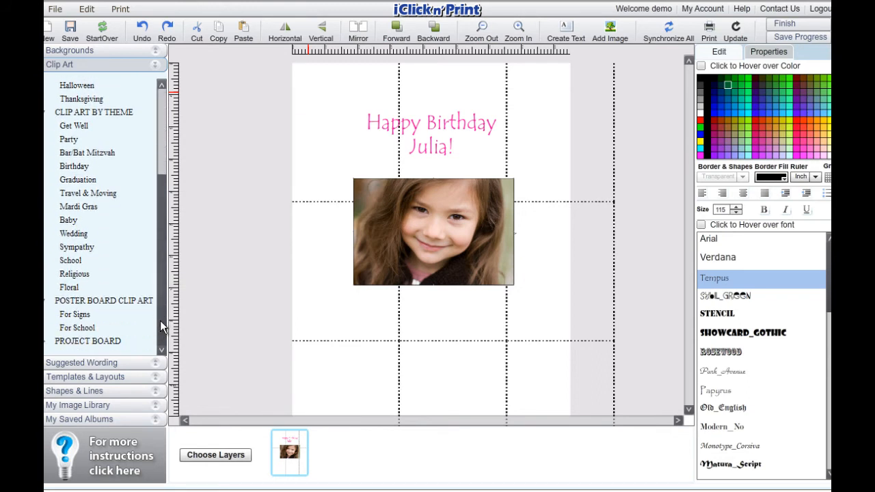
left_click(69, 288)
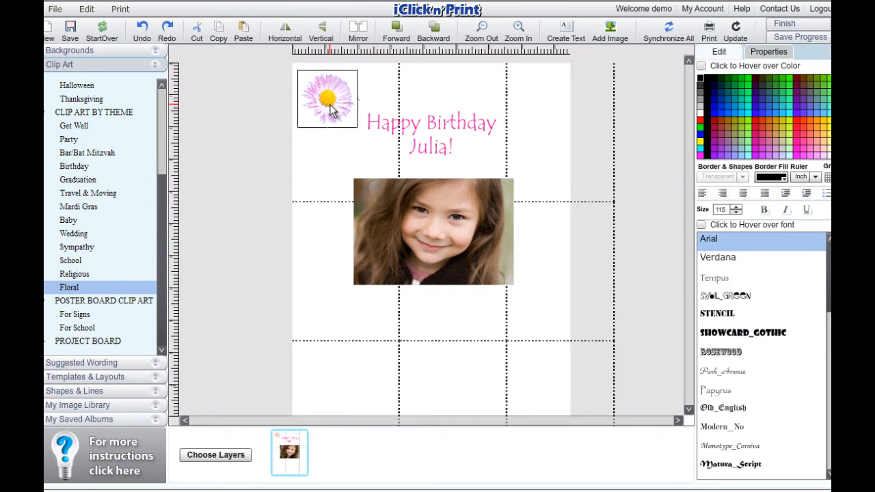
- Paste a copy of the daisy, enlarge it to match the first and place it in the poster's upper-right corner
left_click(244, 27)
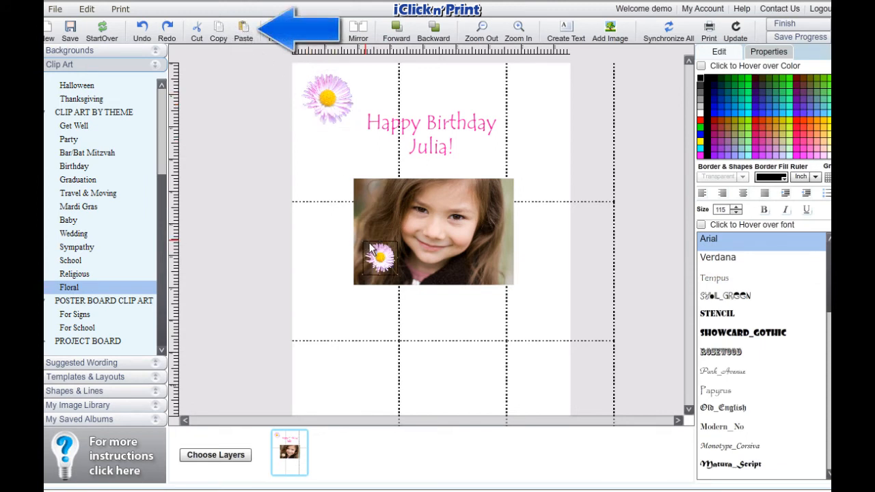
left_click_drag(369, 248, 537, 104)
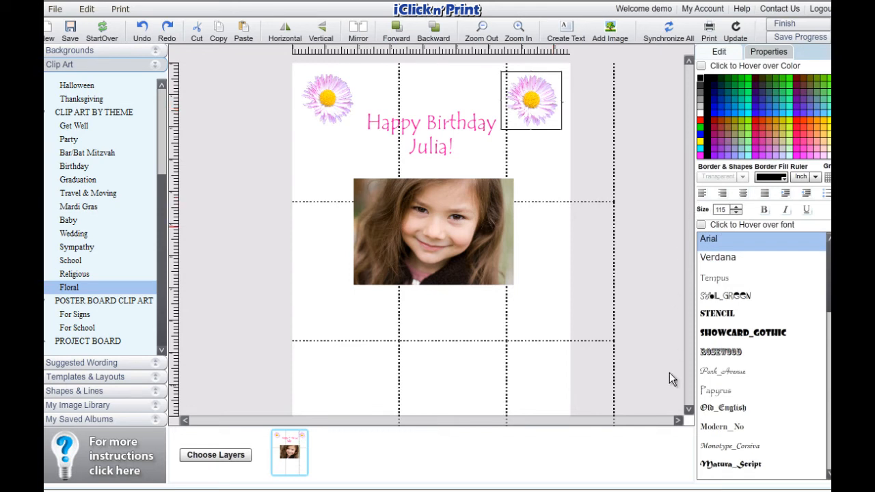
left_click(475, 251)
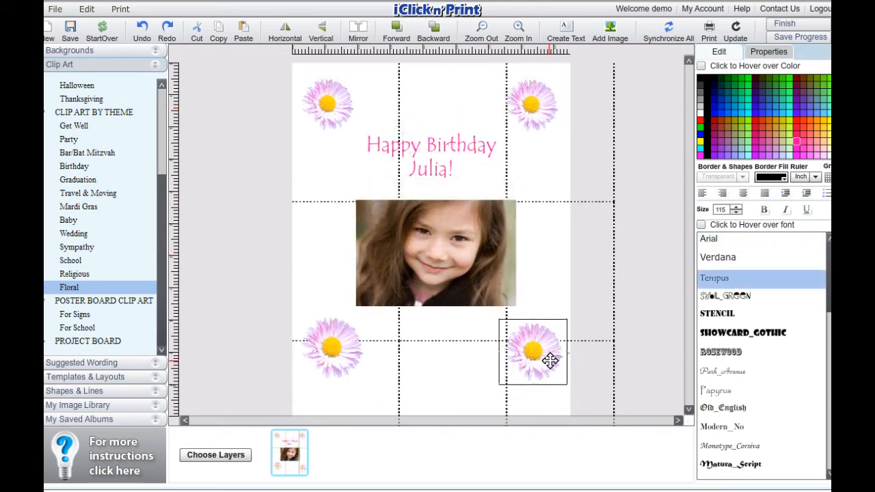
- Shift the lower-right daisy slightly up and left, and enlarge it to about the size of the lower-left daisy
left_click_drag(550, 361, 544, 354)
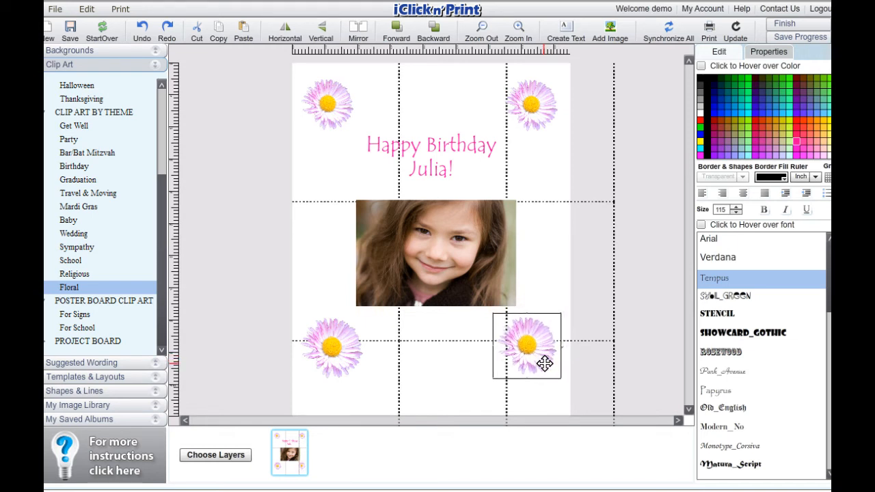
left_click(560, 379)
left_click_drag(555, 373, 567, 386)
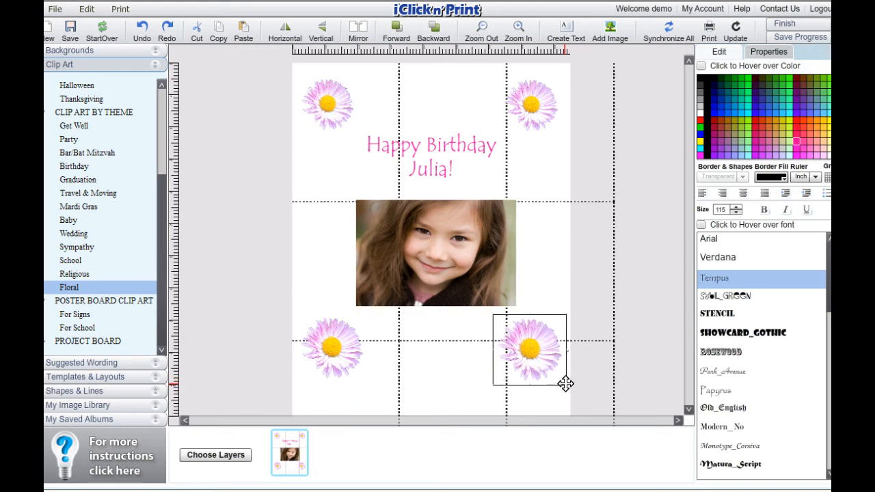
- Remove the blank line above the greeting and break the text before "Birthday" so it runs over three lines
left_click(448, 167)
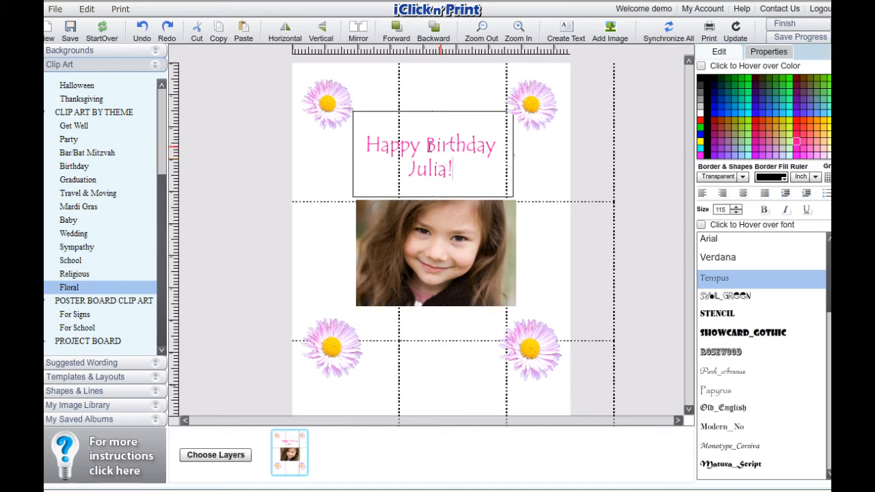
key("BackSpace")
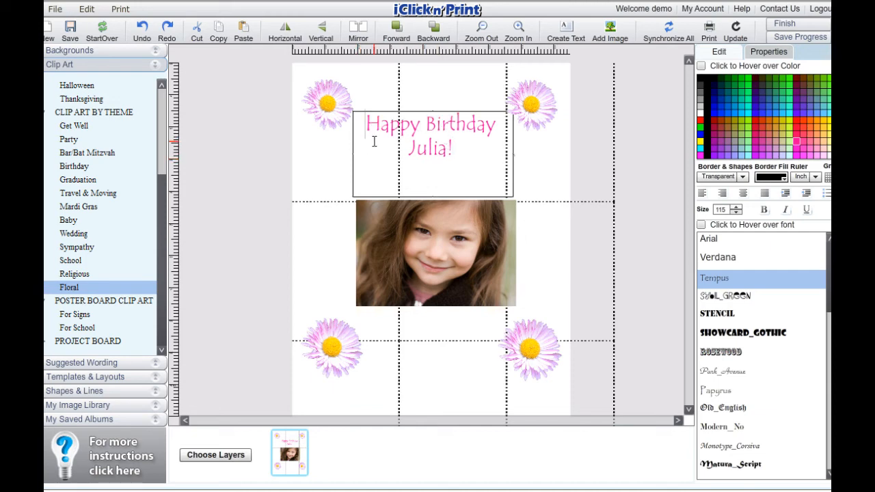
left_click(425, 126)
key("Return")
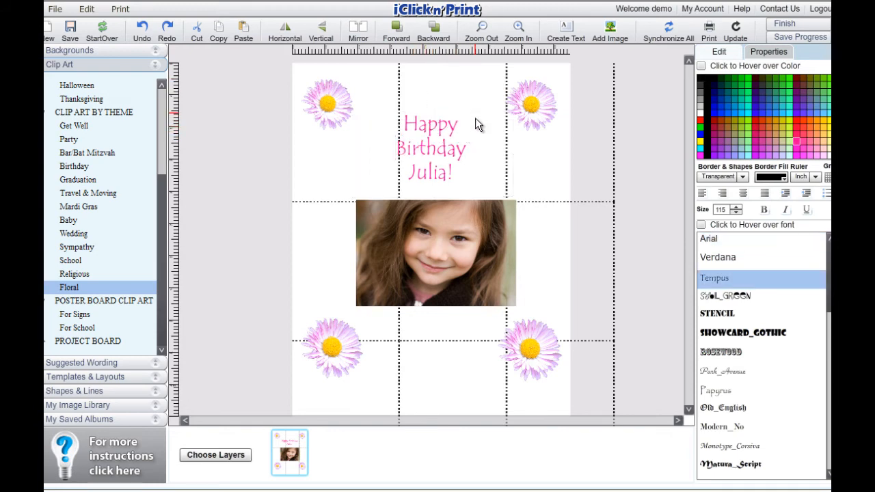
- Move the greeting up between the two upper daisies and shift the photo slightly left beneath it
left_click_drag(475, 117, 499, 108)
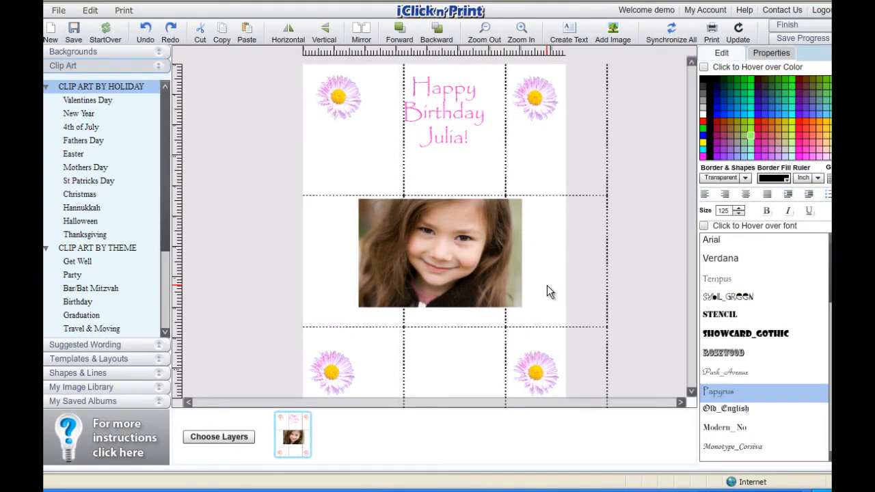
left_click_drag(498, 260, 495, 260)
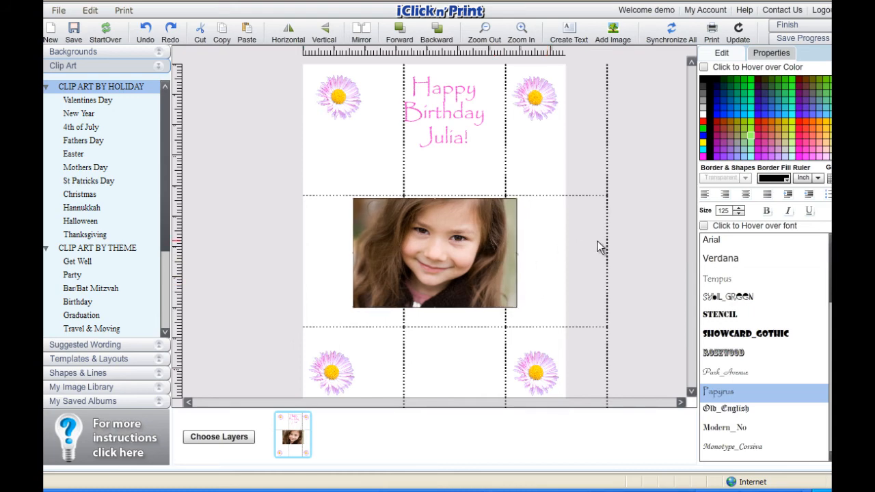
- Send the birthday poster to print and open the properties of the HP Photosmart 8400 Series printer
left_click(711, 28)
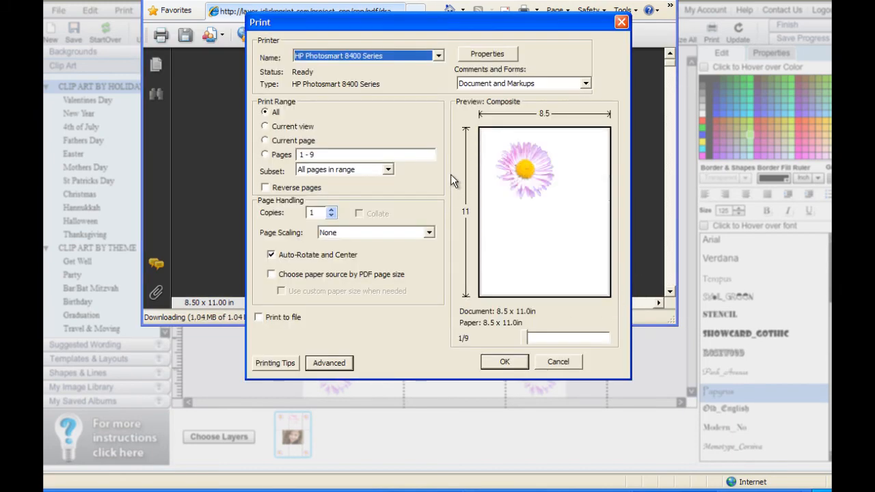
left_click(510, 57)
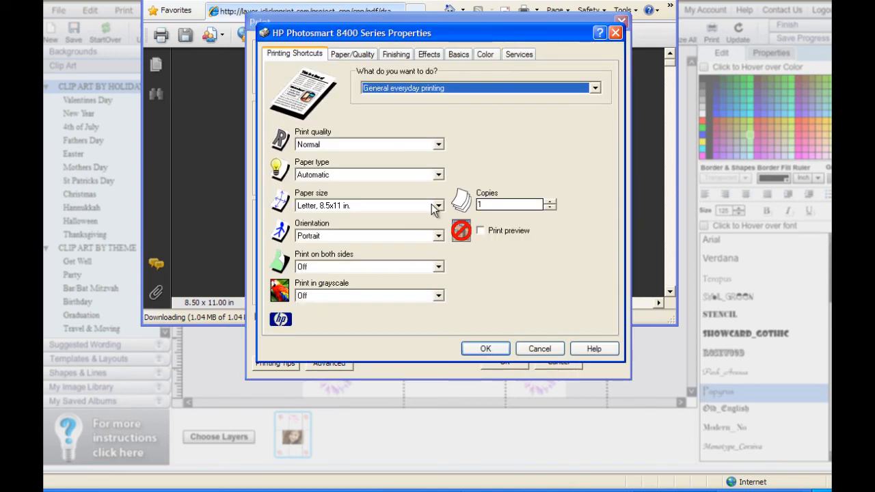
- Choose Letter, 8.5x11 in. as the paper size and Portrait as the orientation for general everyday printing
left_click(438, 206)
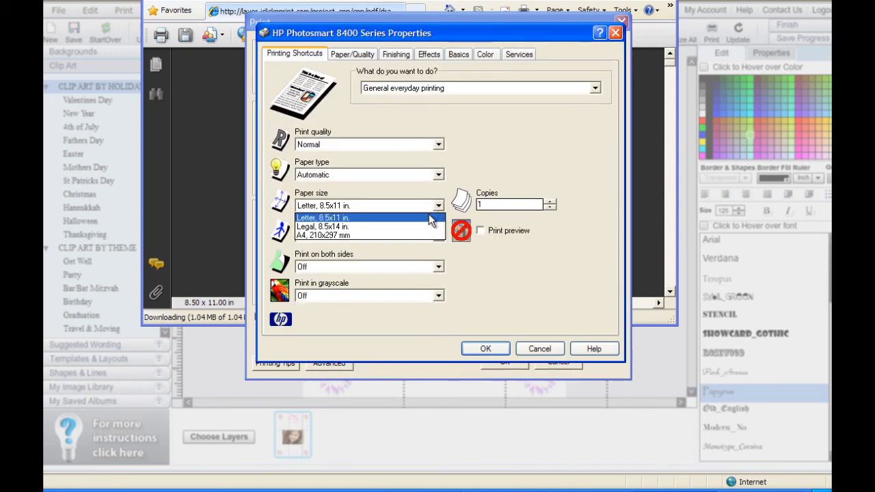
left_click(429, 214)
left_click(439, 236)
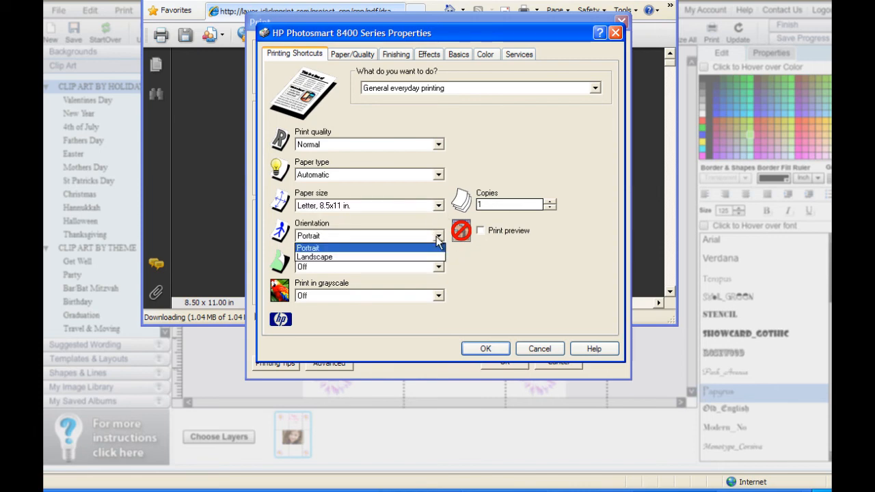
left_click(438, 239)
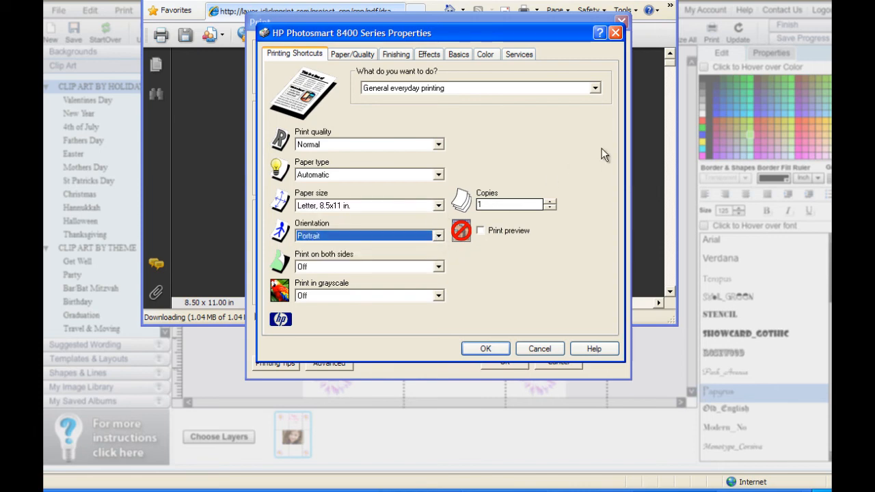
- Choose the "Photo printing-borderless" shortcut with Borderless photo 8.5x11 in. paper and Portrait orientation
left_click(595, 88)
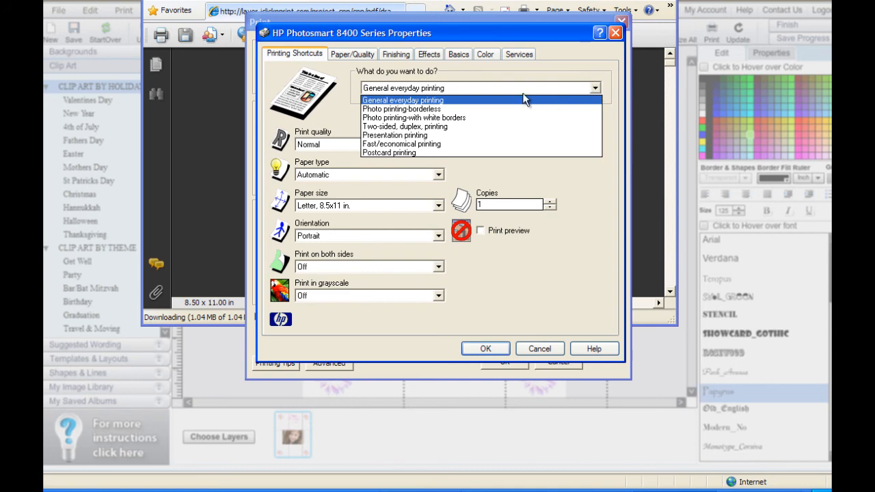
left_click(498, 111)
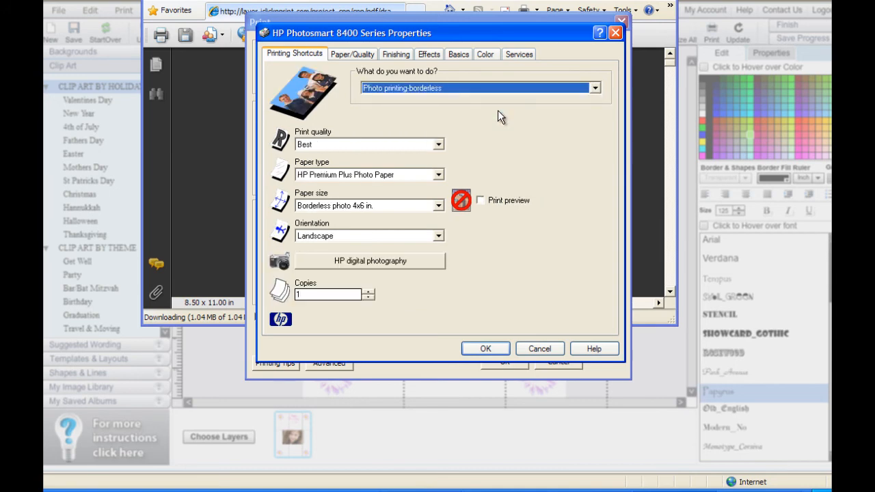
left_click(440, 206)
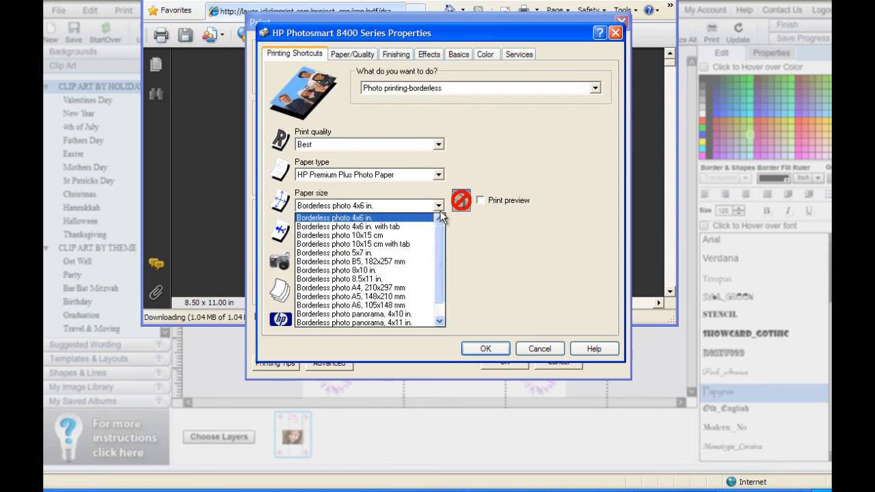
left_click(414, 277)
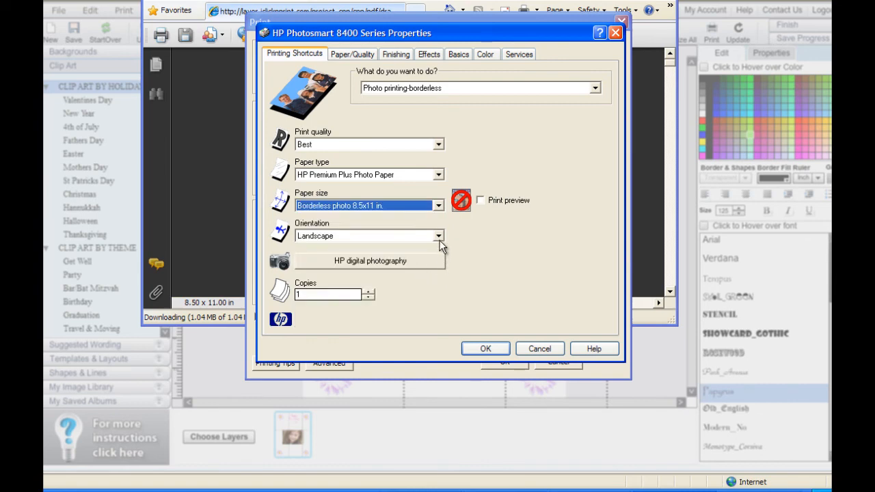
left_click(438, 235)
left_click(426, 248)
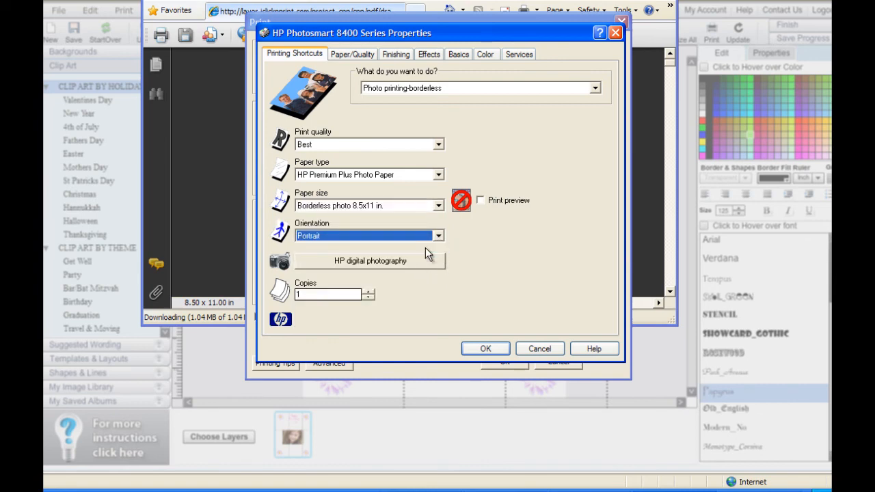
- Check the borderless printing option in the paper and quality settings, and accept the printer properties
left_click(353, 55)
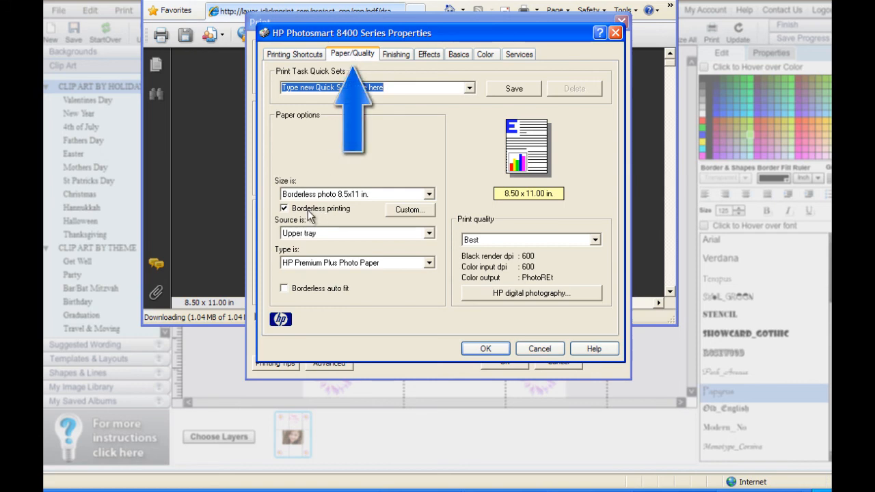
left_click(307, 54)
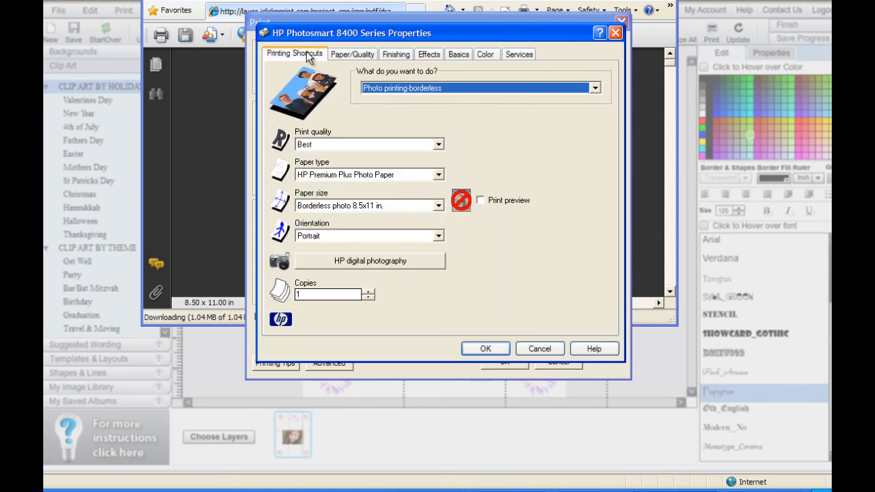
left_click(497, 348)
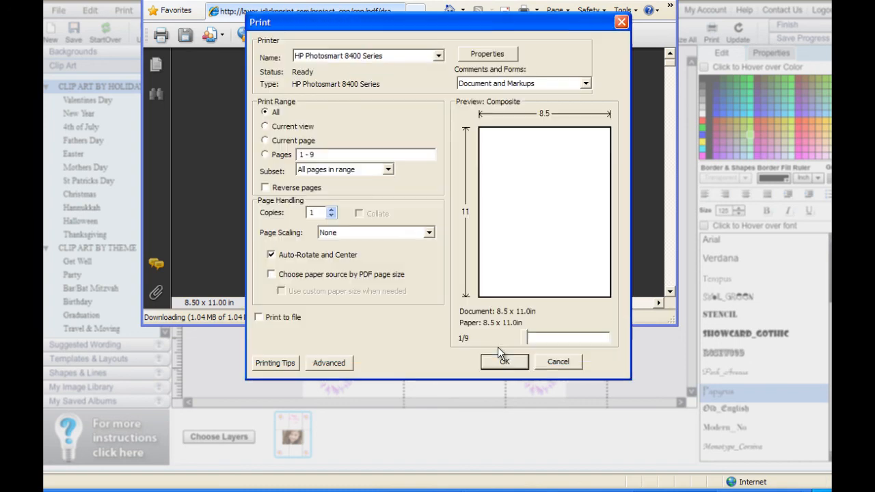